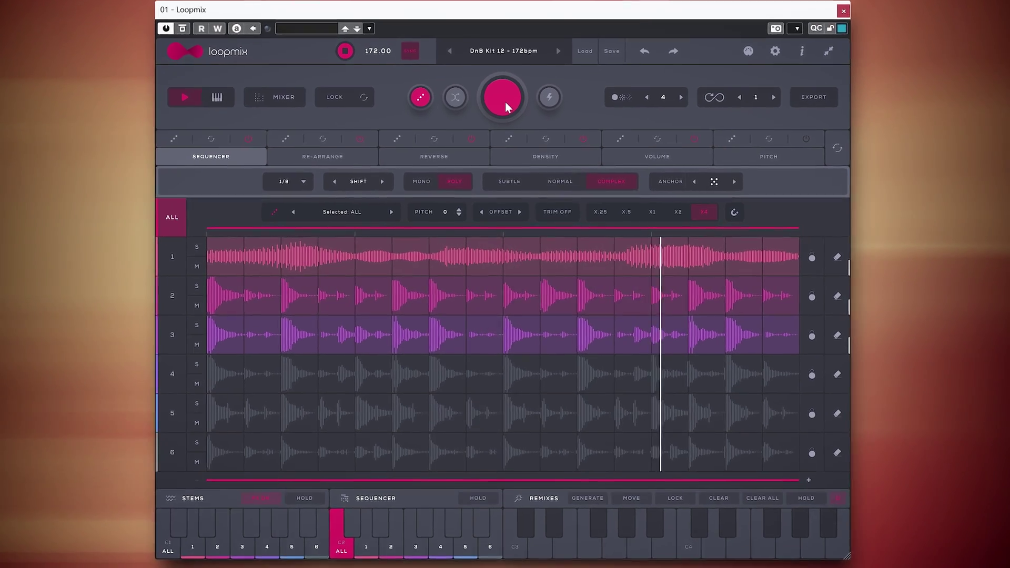
# - Remix the DnB Kit 12 drum pattern four times to get new random step variations
pyautogui.click(501, 109)
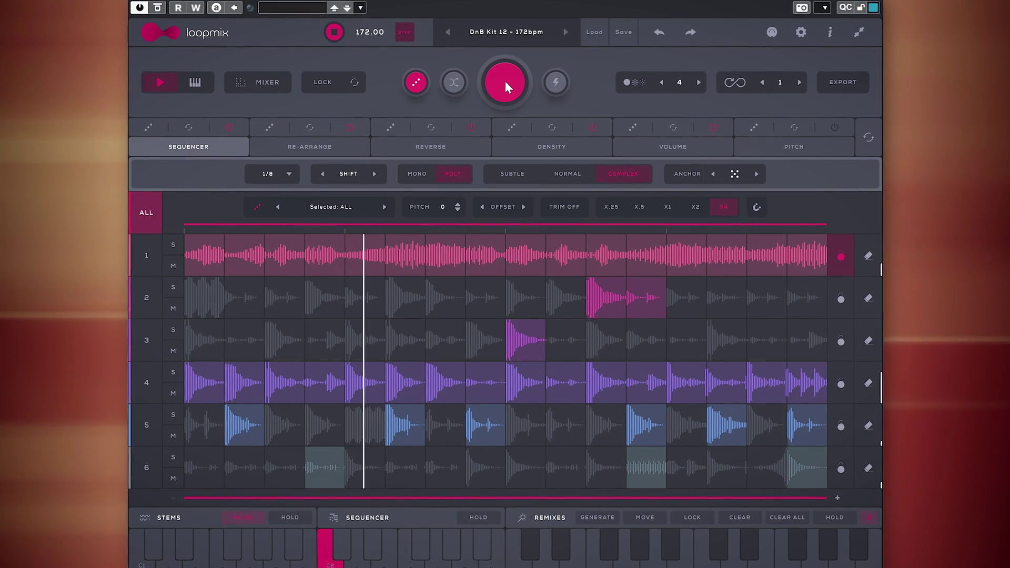
pyautogui.click(505, 80)
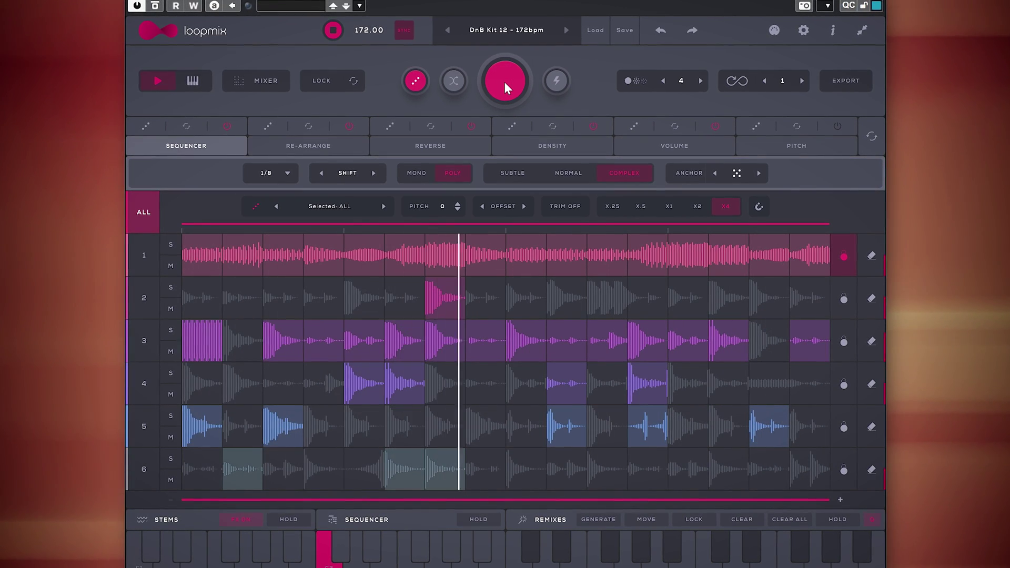
pyautogui.click(504, 81)
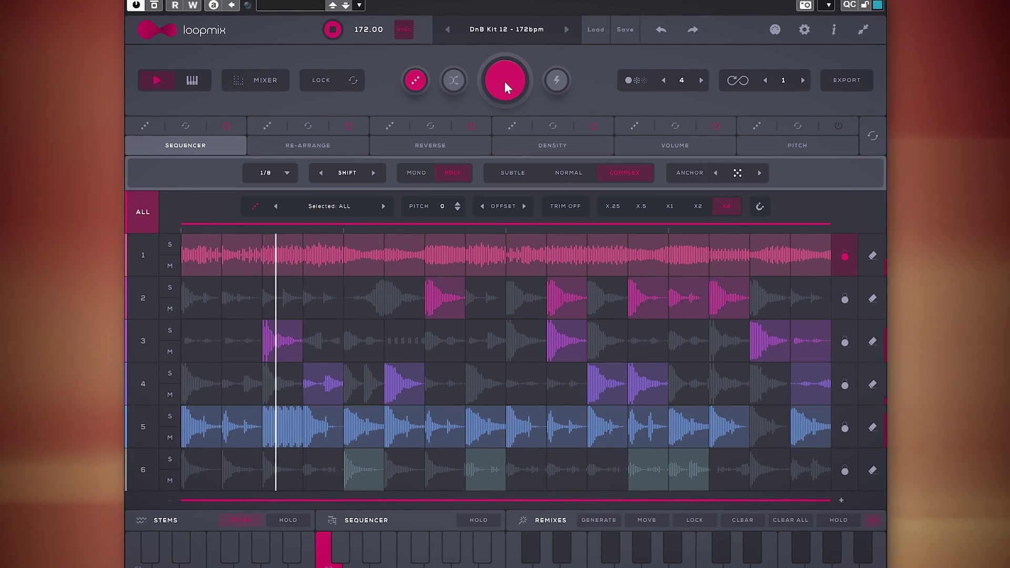
pyautogui.click(503, 81)
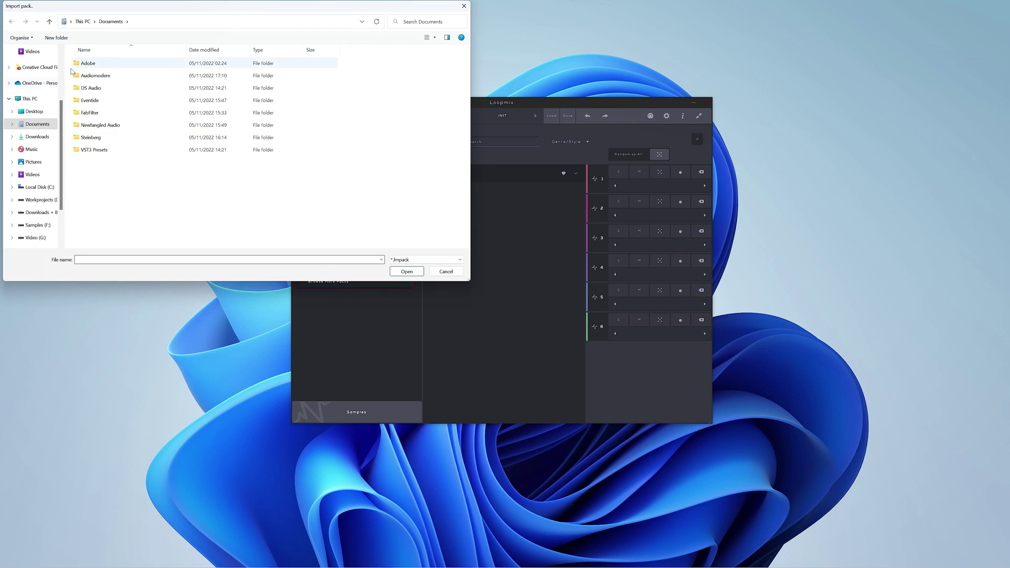
# - Import the .lmpack sample pack from F:\Samples\Audio Modern Loopmix
pyautogui.click(37, 225)
pyautogui.doubleClick(93, 104)
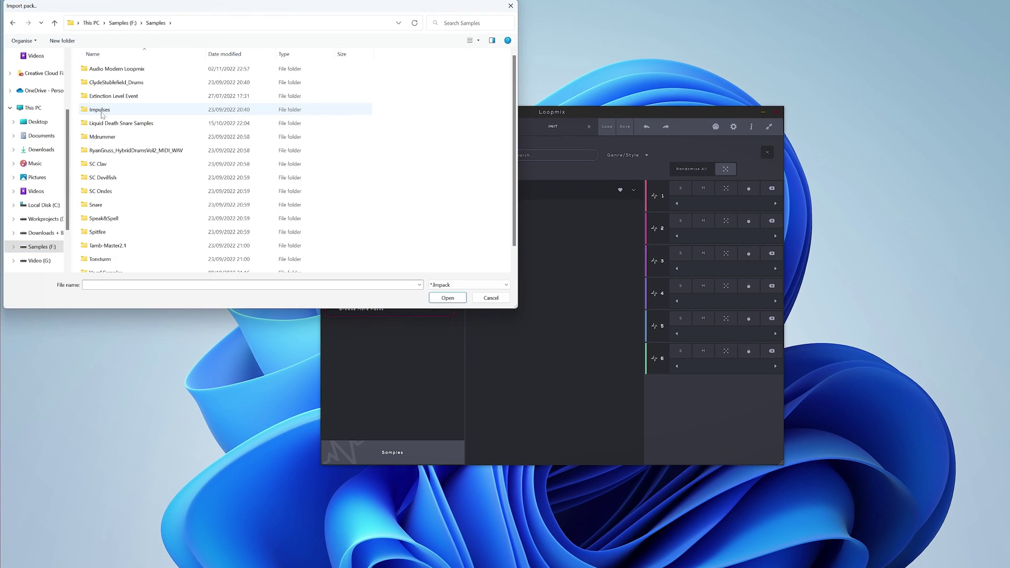
pyautogui.doubleClick(117, 69)
pyautogui.click(158, 68)
pyautogui.click(448, 298)
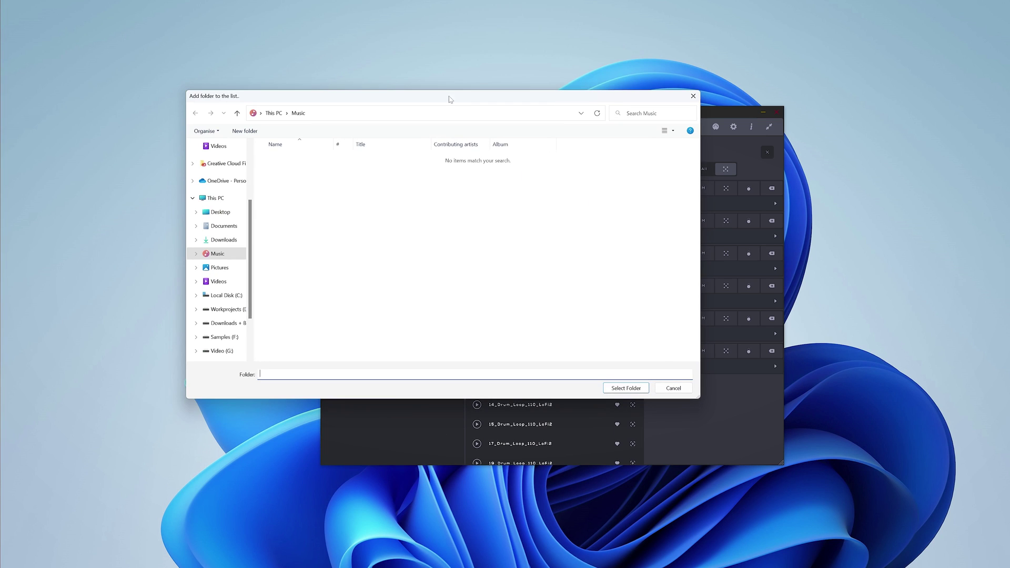
# - Browse the Samples drive subfolder and audition the 170_Fm_DownVox_01_639_006 loop
pyautogui.click(220, 337)
pyautogui.doubleClick(284, 159)
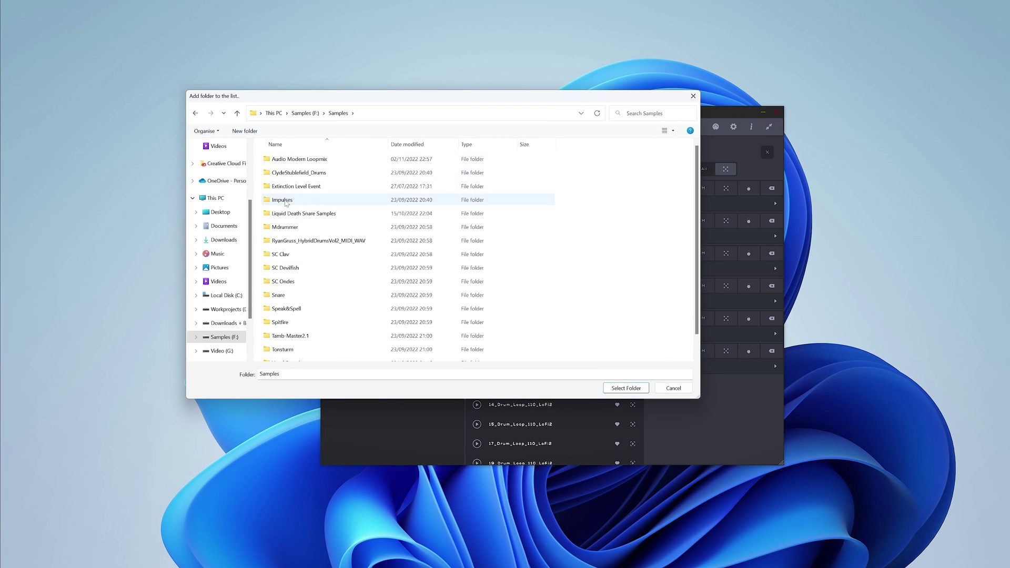
pyautogui.doubleClick(318, 240)
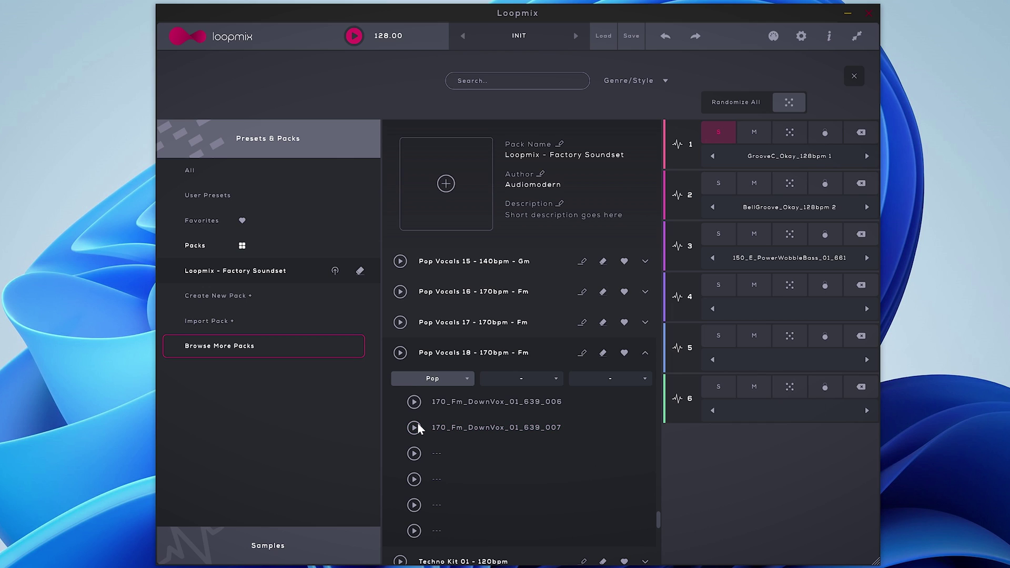
pyautogui.click(414, 403)
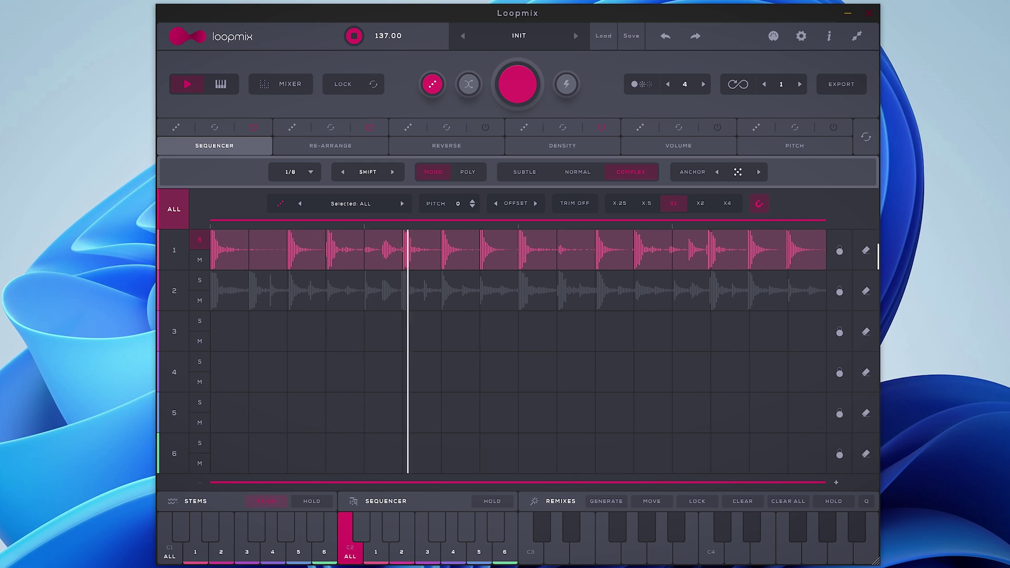
# - Drag the BPM display up, then down, settling the tempo at 128.00 BPM
pyautogui.moveTo(393, 50); pyautogui.dragTo(393, 24)
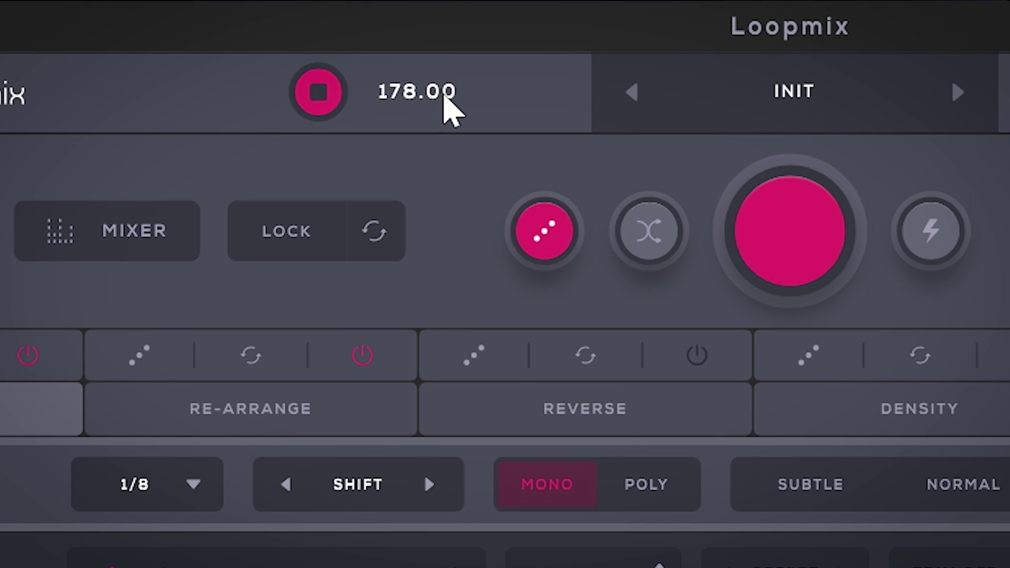
pyautogui.moveTo(443, 140); pyautogui.dragTo(450, 412)
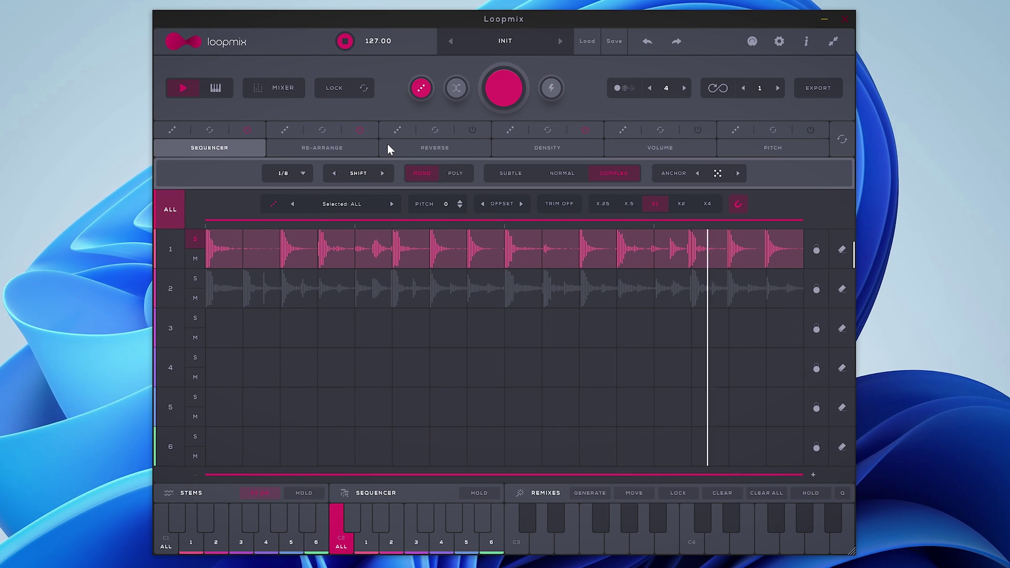
pyautogui.moveTo(387, 144); pyautogui.dragTo(388, 141)
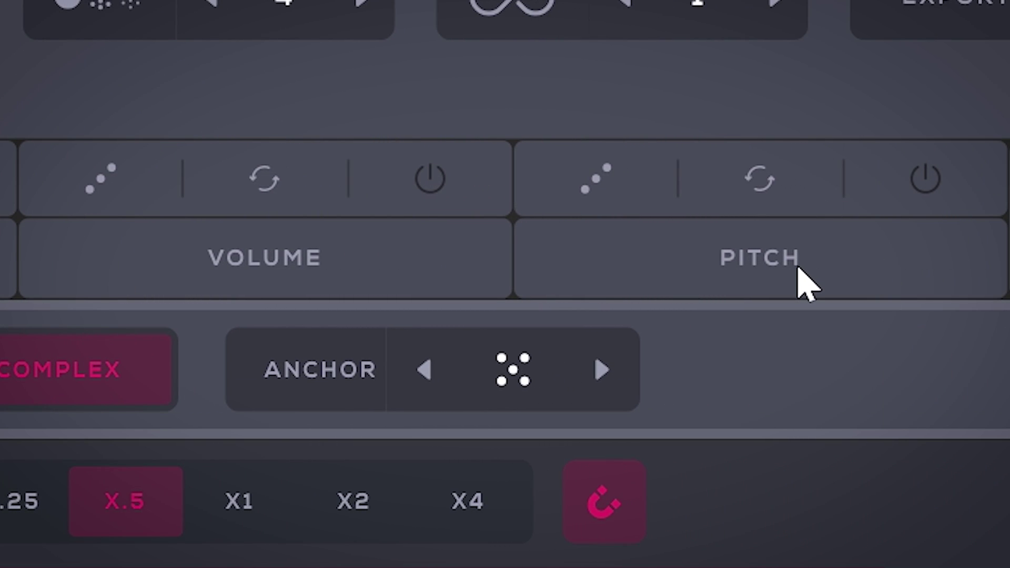
pyautogui.click(804, 284)
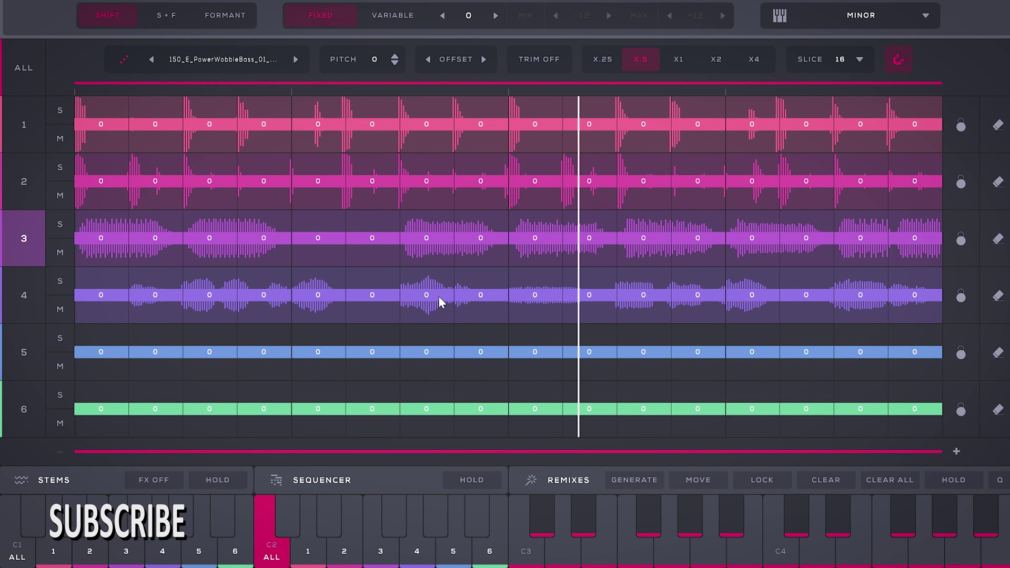
# - Set row 4's slices 7, 8, 15 and 16 to a pitch of -1
pyautogui.scroll(-1, 439, 299)
pyautogui.scroll(-2, 488, 298)
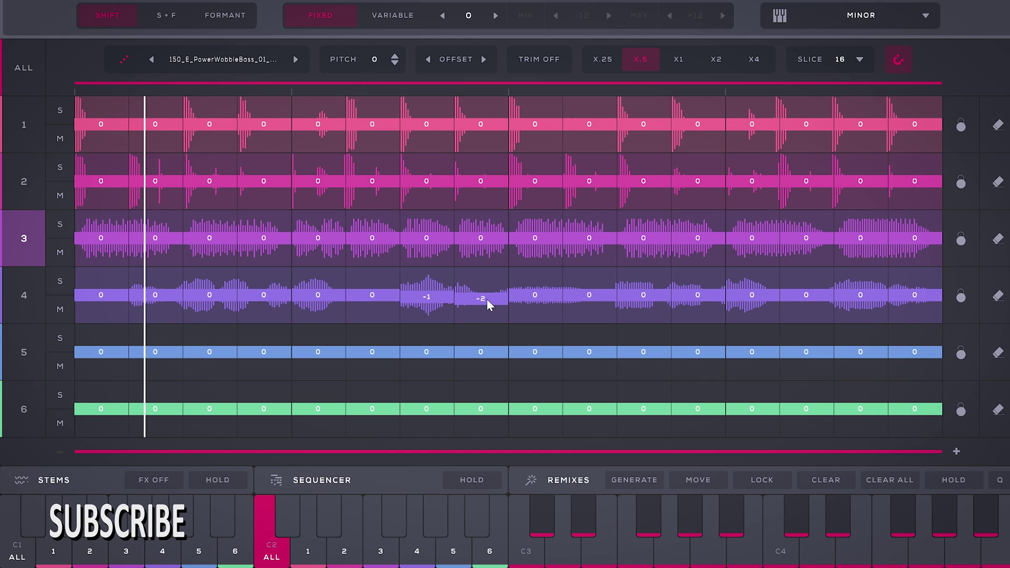
pyautogui.scroll(1, 487, 298)
pyautogui.scroll(-1, 877, 297)
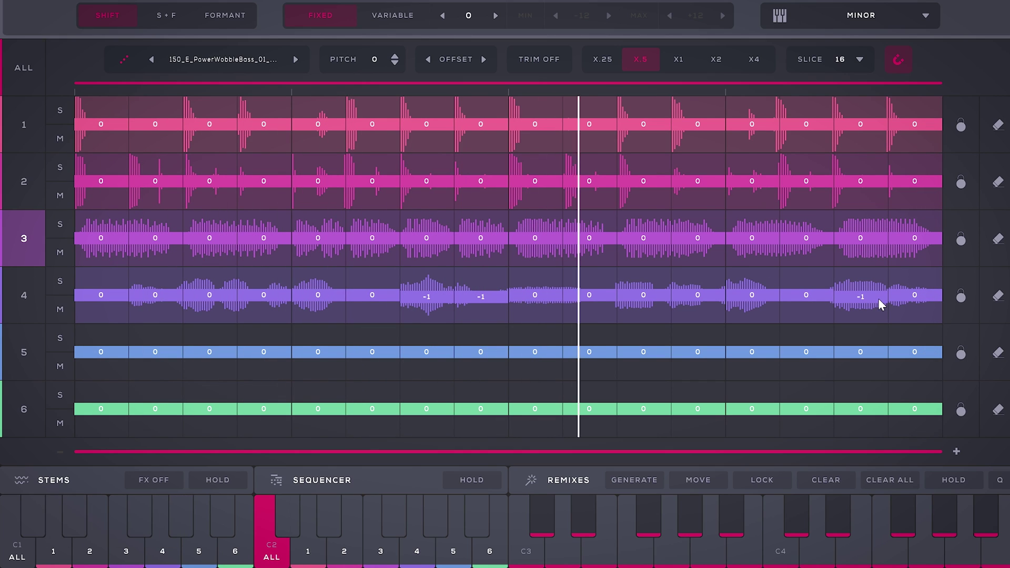
pyautogui.scroll(-1, 912, 297)
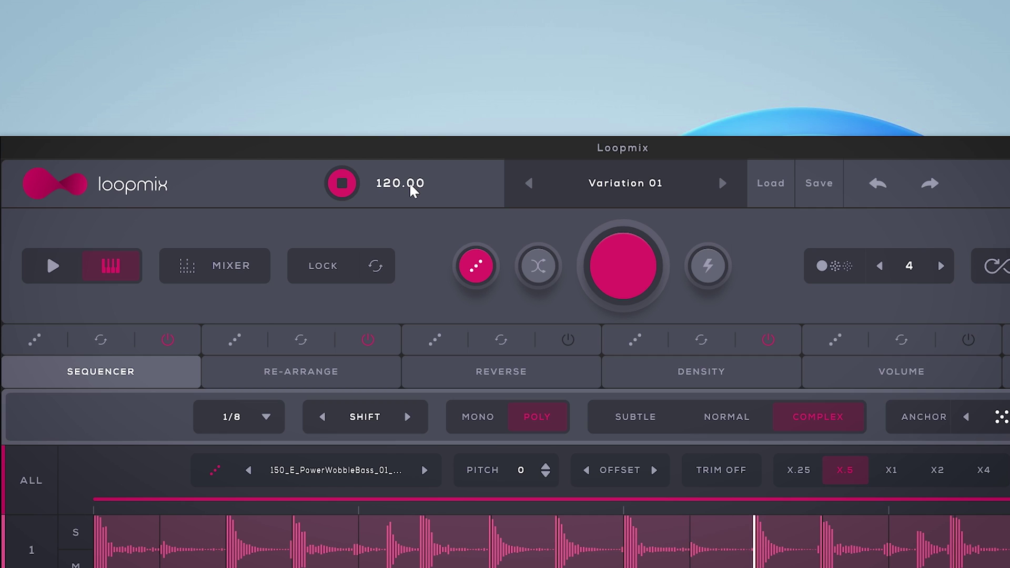
# - Drag the BPM value upward until Variation 01 reads 150.00 BPM
pyautogui.moveTo(415, 160); pyautogui.dragTo(416, 151)
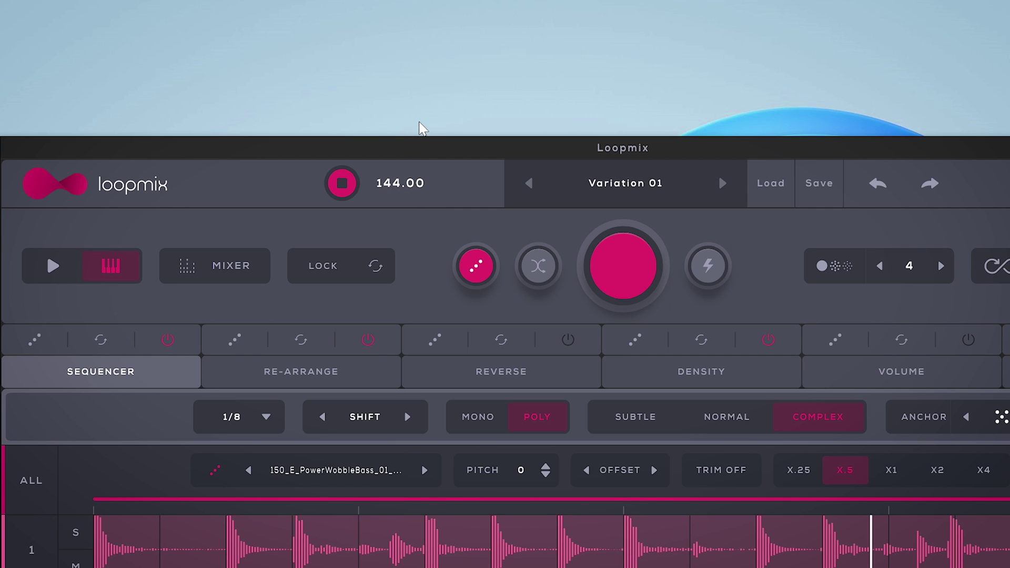
pyautogui.moveTo(420, 128); pyautogui.dragTo(420, 115)
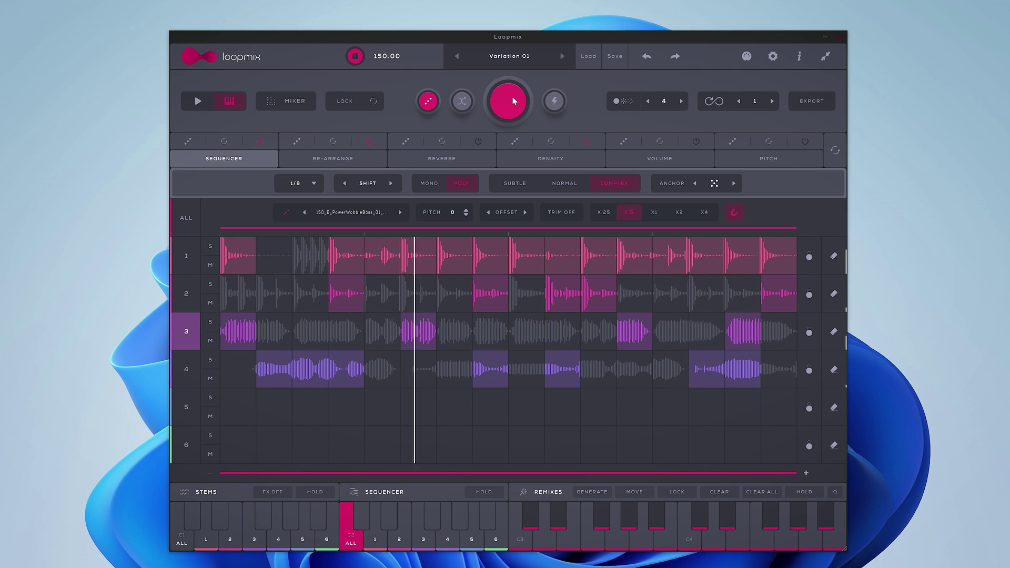
# - Hit Remix three times to roll new random patterns on tracks 1–4
pyautogui.click(513, 100)
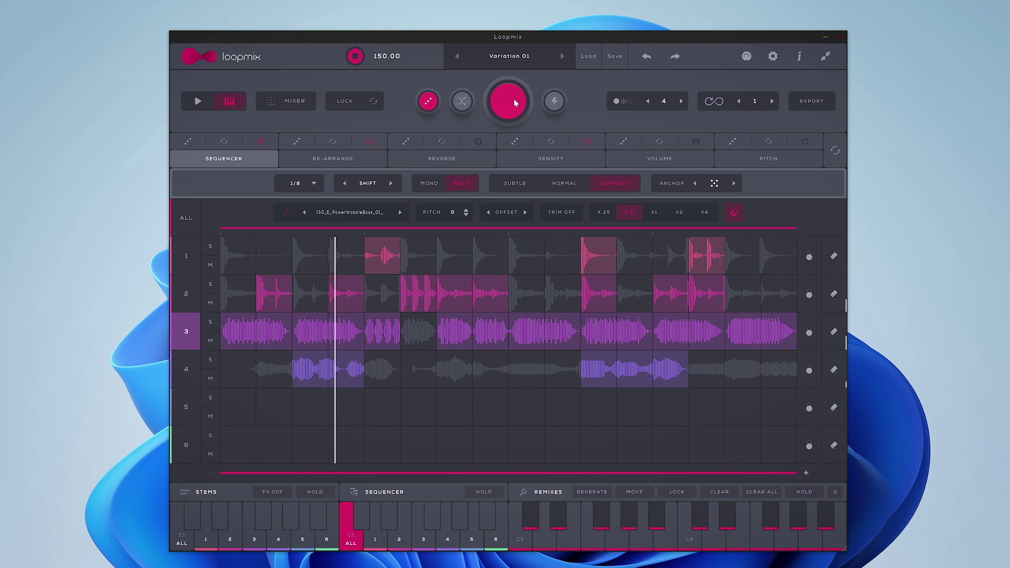
pyautogui.click(513, 99)
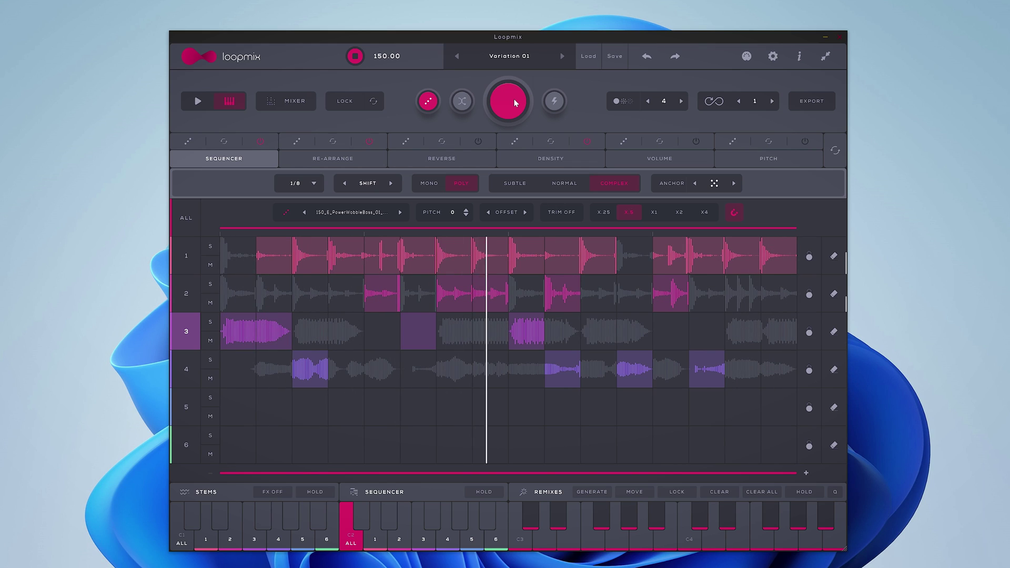
pyautogui.click(513, 98)
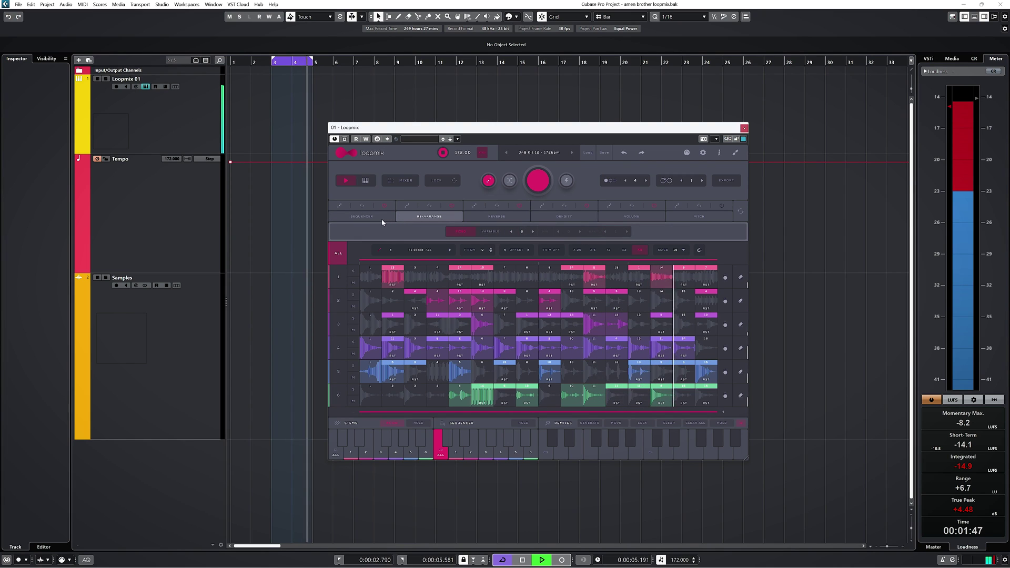
# - In the Sequencer grid, toggle several steps on and off in rows 2–4
pyautogui.click(373, 220)
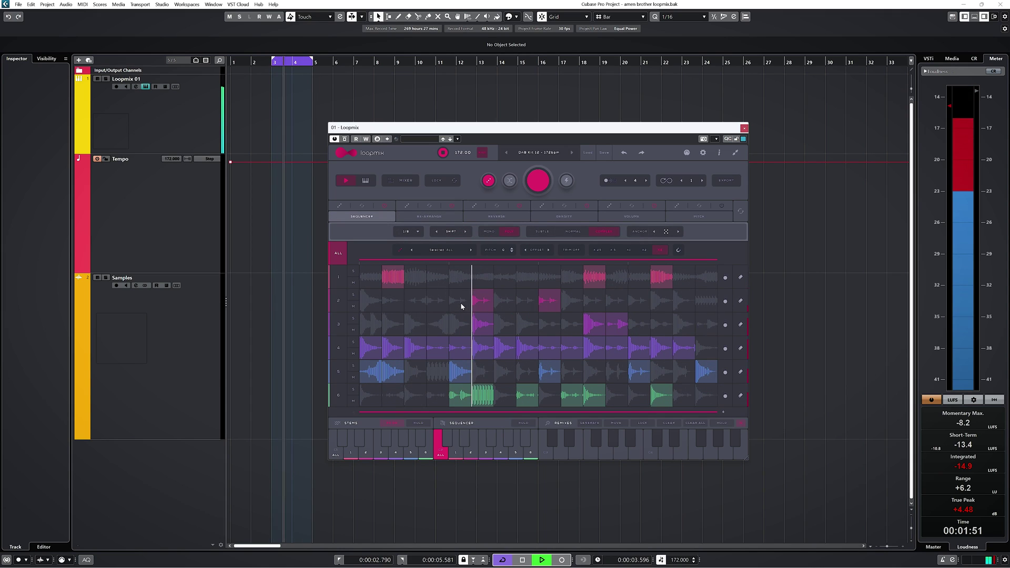
pyautogui.click(444, 304)
pyautogui.click(416, 301)
pyautogui.click(419, 326)
pyautogui.click(421, 350)
pyautogui.click(526, 324)
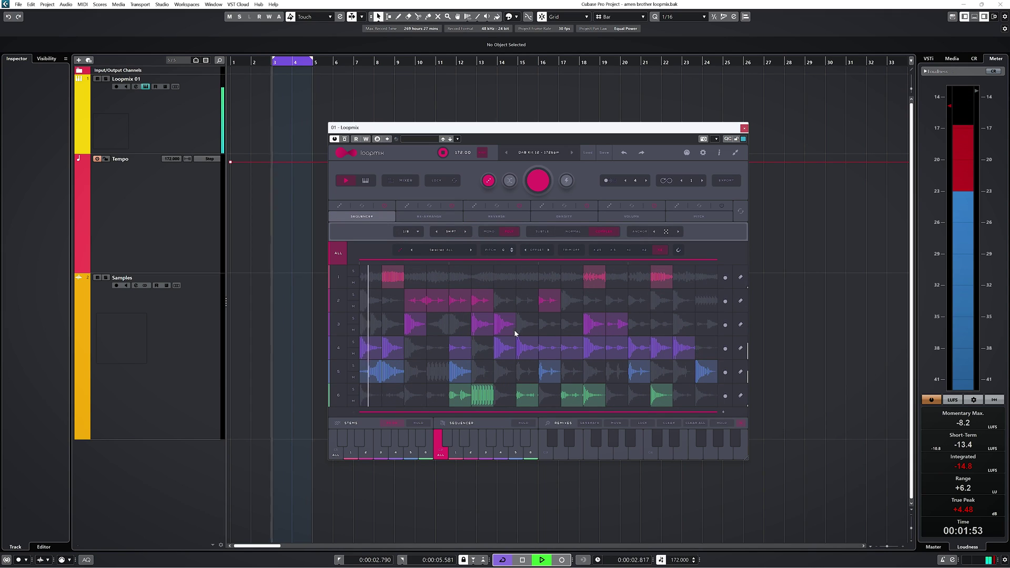
pyautogui.click(547, 347)
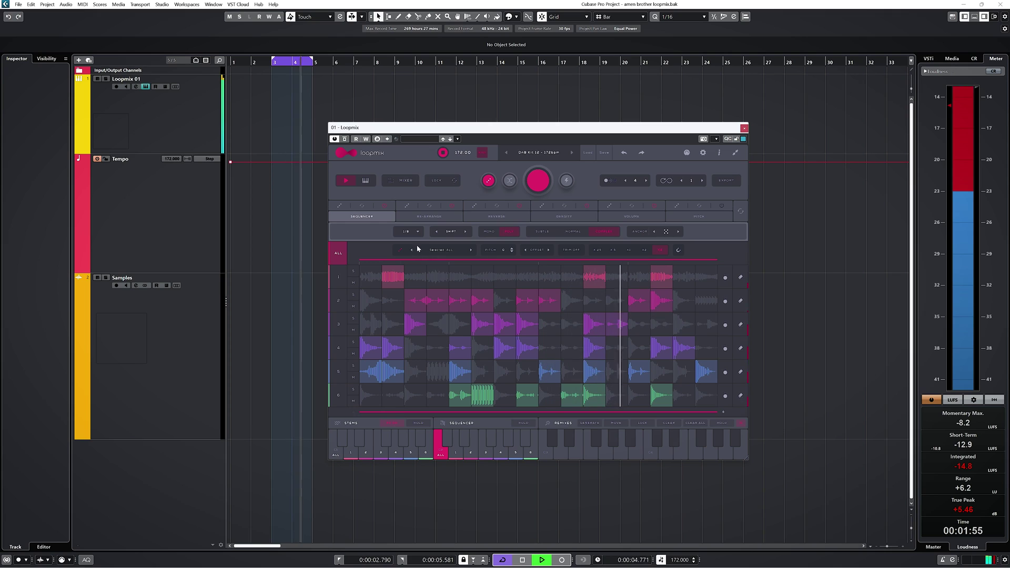
# - In Re-Arrange, change the slices played by row 2's third and fourth steps
pyautogui.click(420, 220)
pyautogui.click(421, 220)
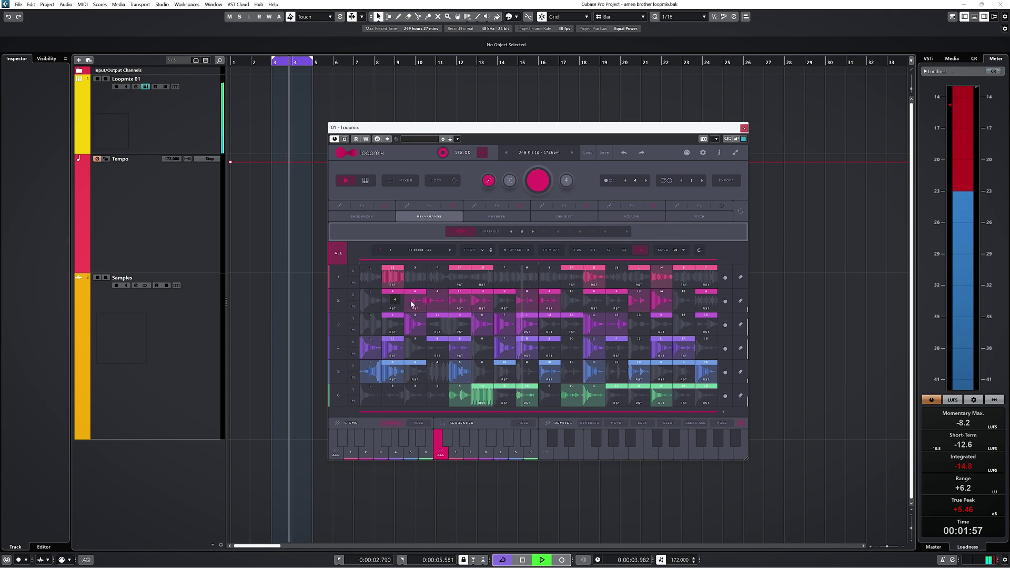
pyautogui.click(423, 301)
pyautogui.click(436, 301)
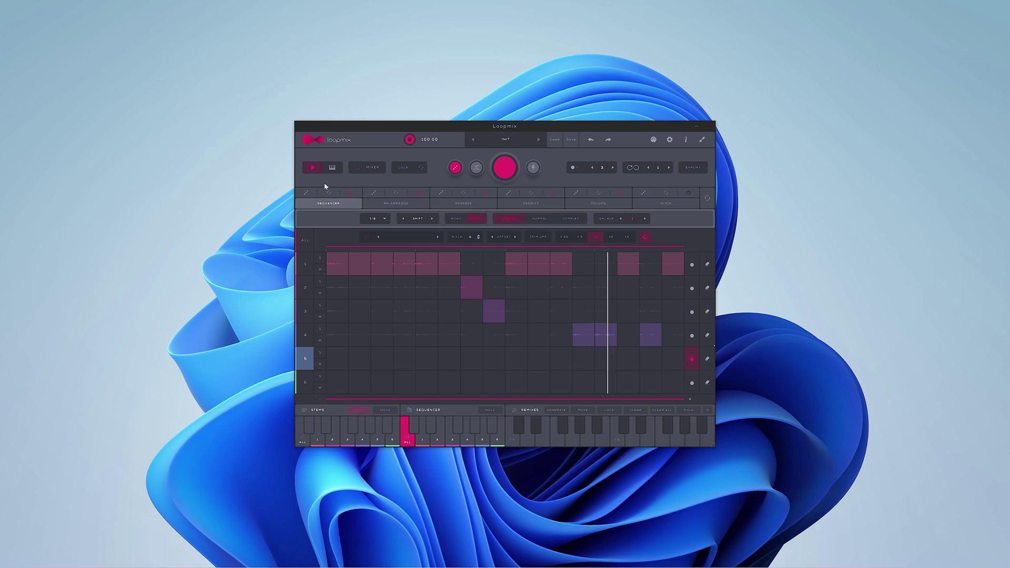
# - Drag 27_Drum_Loop_110_LoFi2 from the browser onto tracks 5 and 6, then close the browser
pyautogui.click(372, 168)
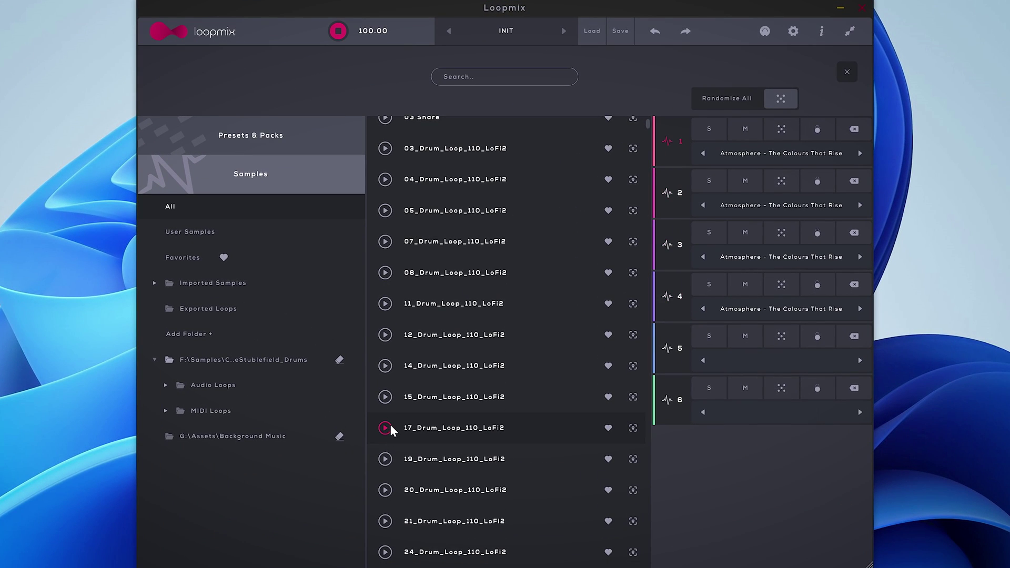
pyautogui.scroll(-5, 390, 428)
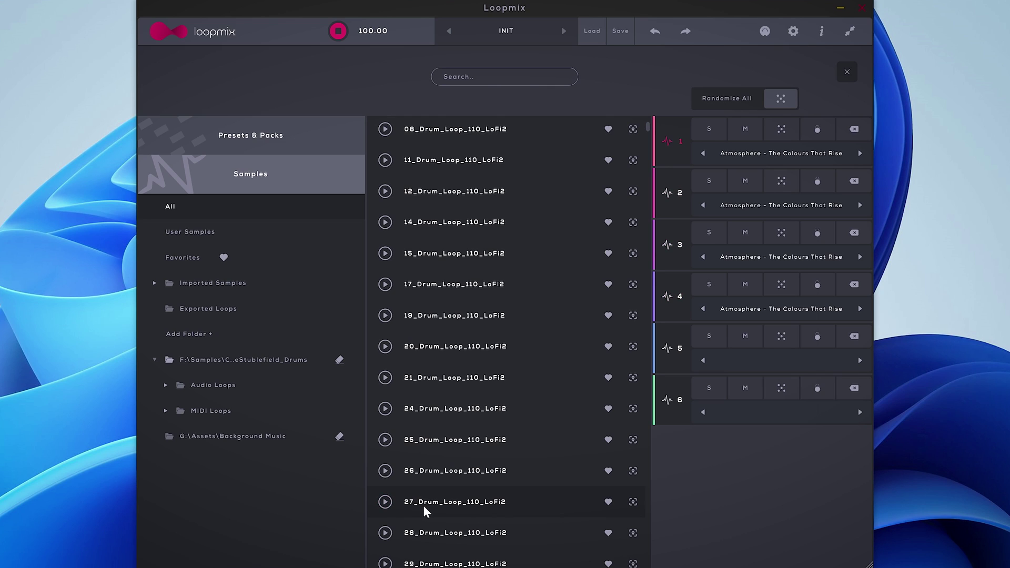
pyautogui.moveTo(423, 506); pyautogui.dragTo(793, 362)
pyautogui.moveTo(432, 508); pyautogui.dragTo(776, 413)
pyautogui.press('Escape')
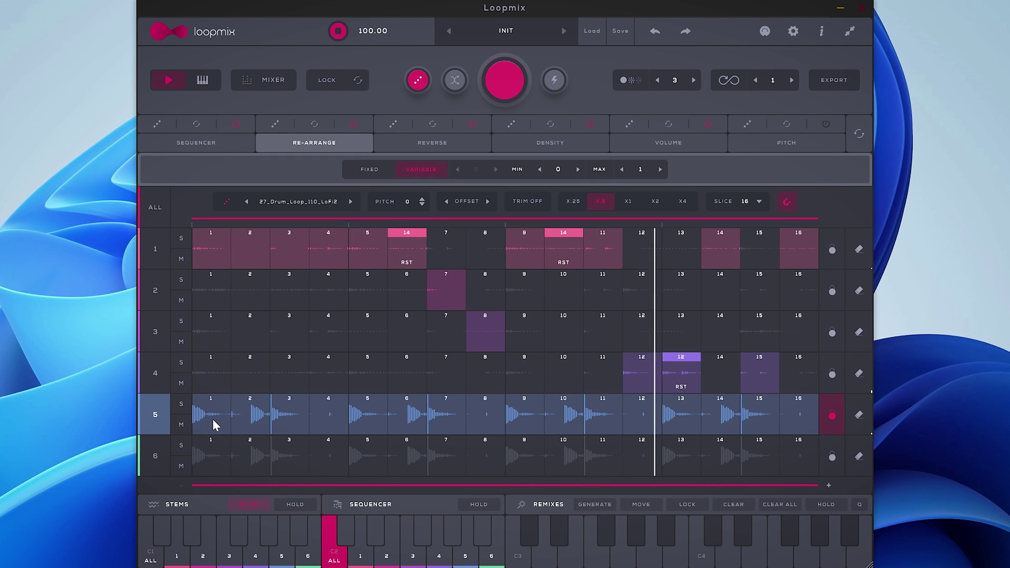
# - Place slice 1 on track 5's steps 2, 3, 5 and 7 in the Re-Arrange grid
pyautogui.moveTo(354, 414); pyautogui.dragTo(377, 420)
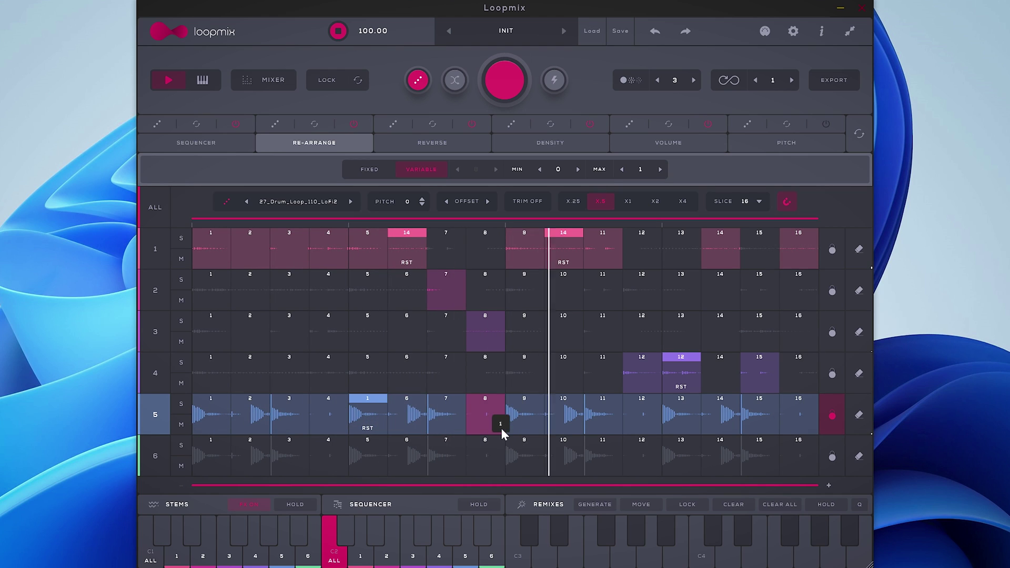
pyautogui.moveTo(279, 416)
pyautogui.mouseDown()
pyautogui.moveTo(282, 425)
pyautogui.moveTo(244, 424)
pyautogui.mouseUp()
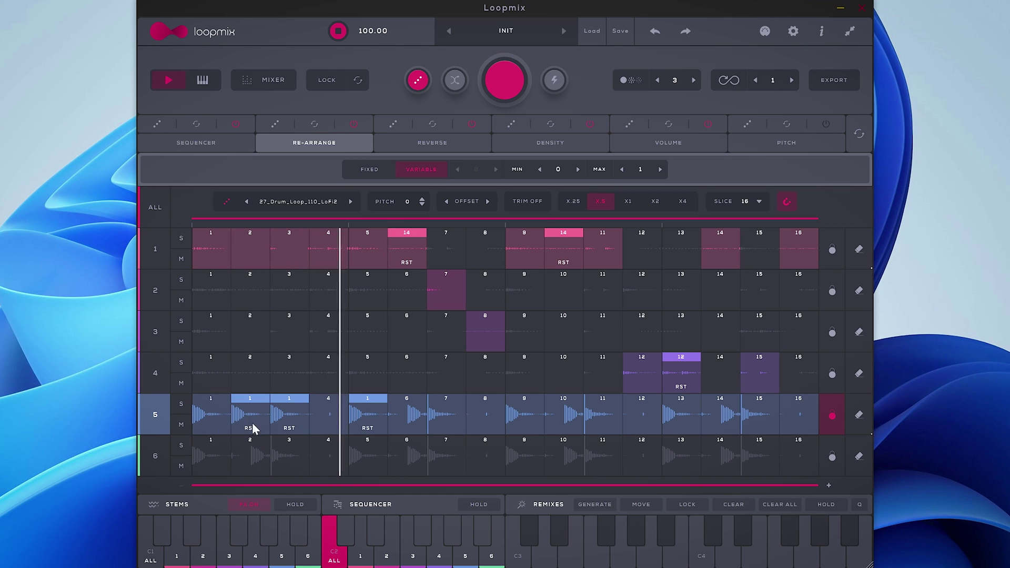
pyautogui.moveTo(348, 421); pyautogui.dragTo(288, 432)
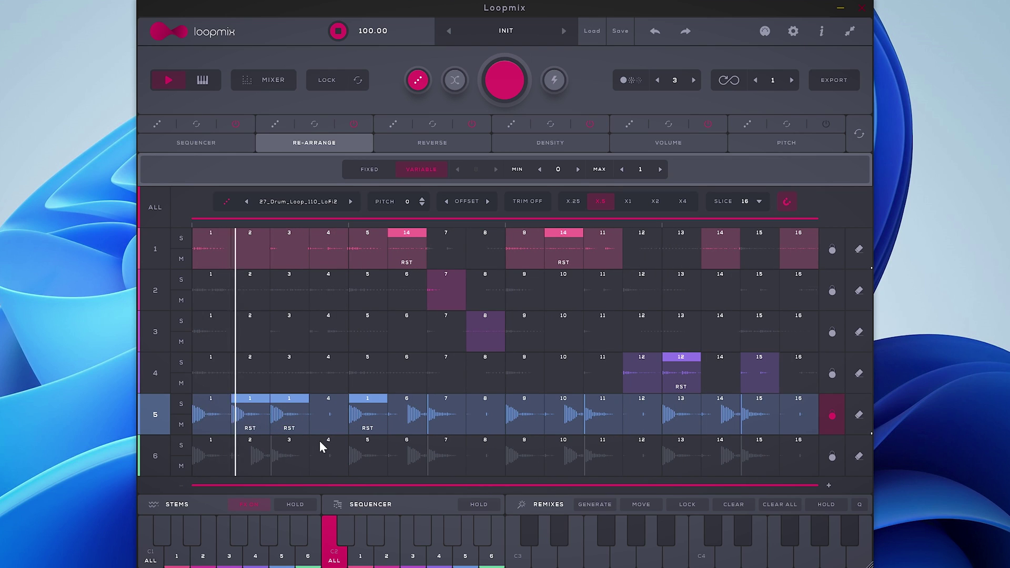
pyautogui.click(446, 421)
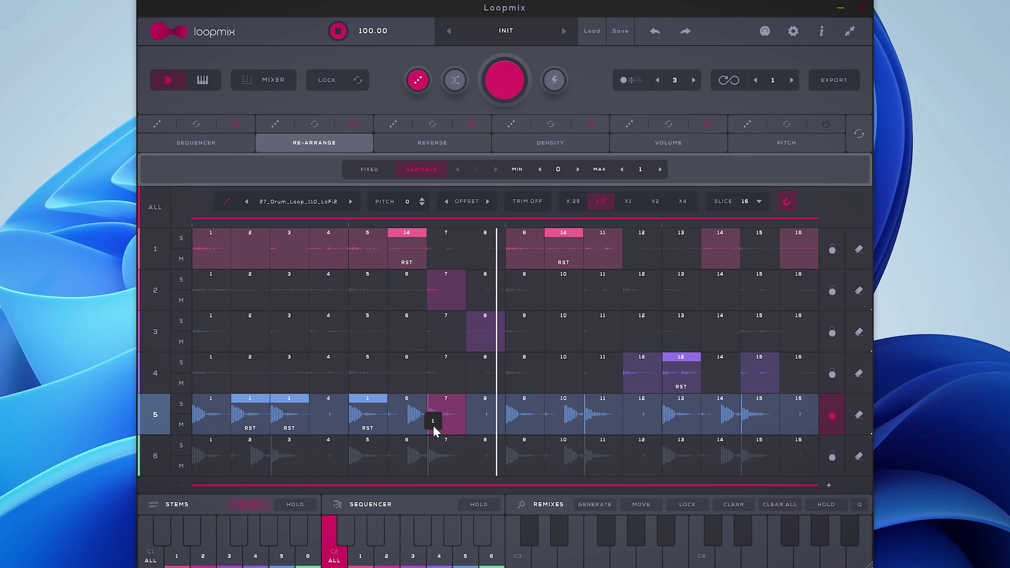
pyautogui.click(524, 421)
# - Place slice 1 on track 5's remaining steps through step 15
pyautogui.click(602, 421)
pyautogui.click(681, 421)
pyautogui.moveTo(746, 427); pyautogui.dragTo(745, 427)
# - In the Sequencer, switch off track 5's even steps and enable all of track 6's steps
pyautogui.click(195, 142)
pyautogui.click(250, 416)
pyautogui.click(328, 415)
pyautogui.click(407, 416)
pyautogui.click(485, 415)
pyautogui.click(563, 415)
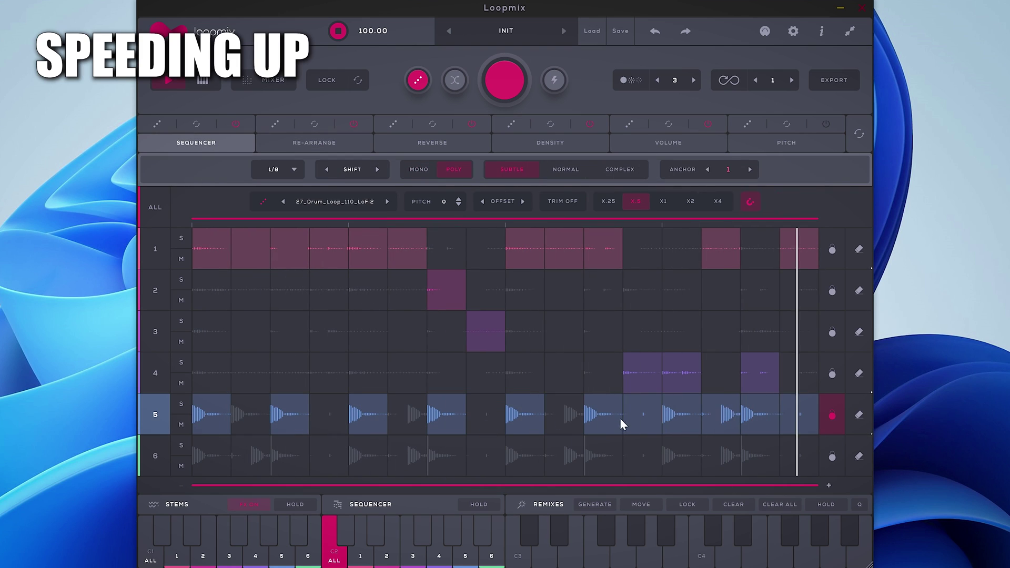
pyautogui.click(642, 415)
pyautogui.click(720, 415)
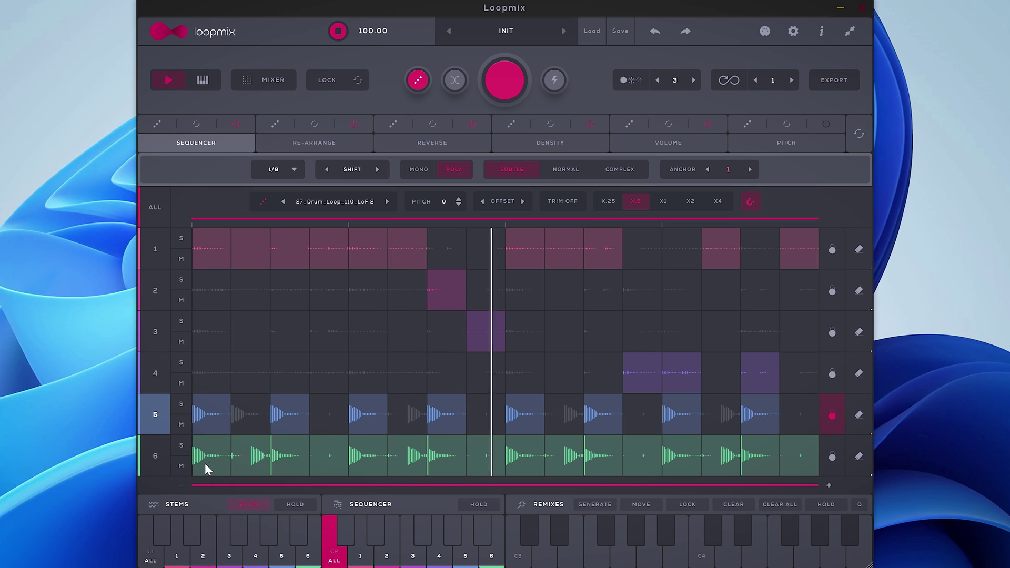
# - Switch off most of track 6's steps, then solo tracks 5 and 6
pyautogui.click(228, 465)
pyautogui.click(243, 462)
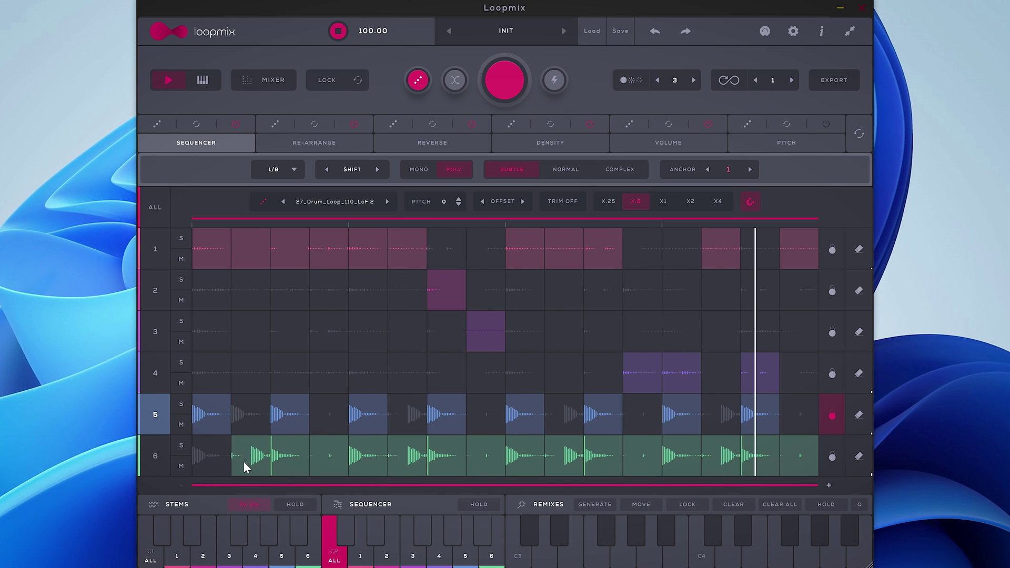
pyautogui.moveTo(329, 460); pyautogui.dragTo(407, 461)
pyautogui.moveTo(485, 460); pyautogui.dragTo(563, 459)
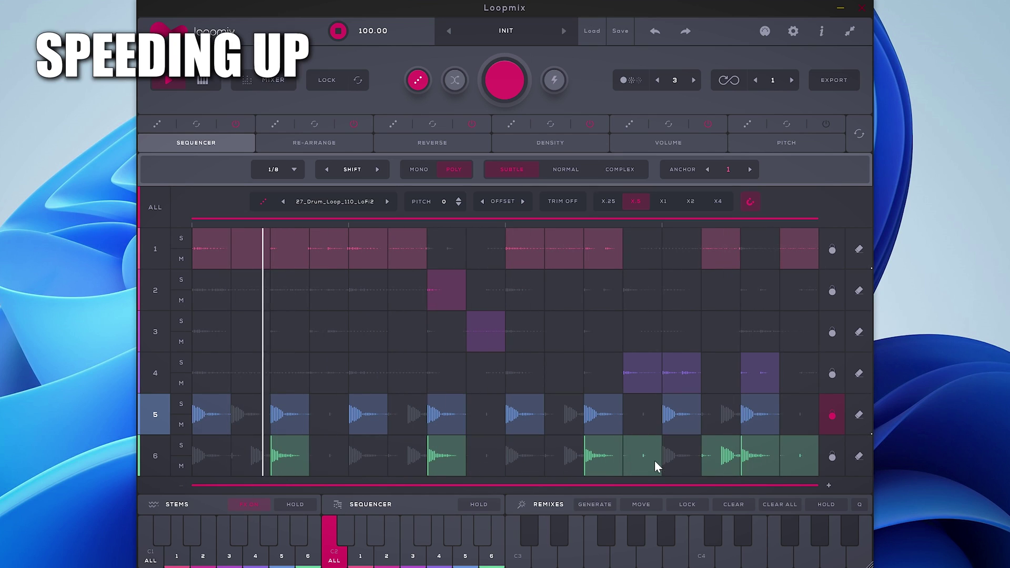
pyautogui.moveTo(642, 459); pyautogui.dragTo(721, 458)
pyautogui.click(798, 458)
pyautogui.click(180, 403)
pyautogui.click(182, 447)
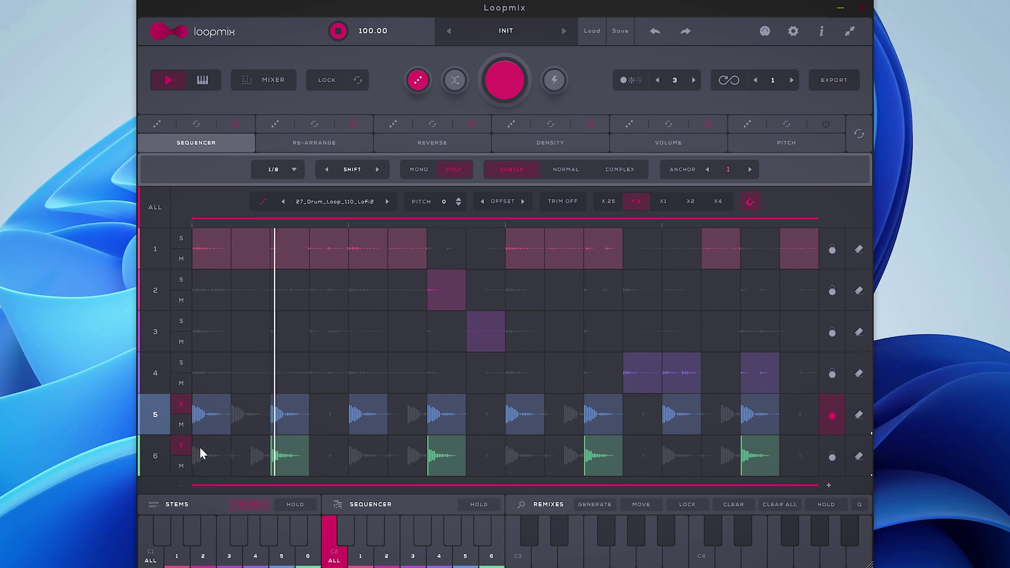
# - Turn on three more track 5 steps and put slice 4 on track 6's step 2
pyautogui.click(338, 428)
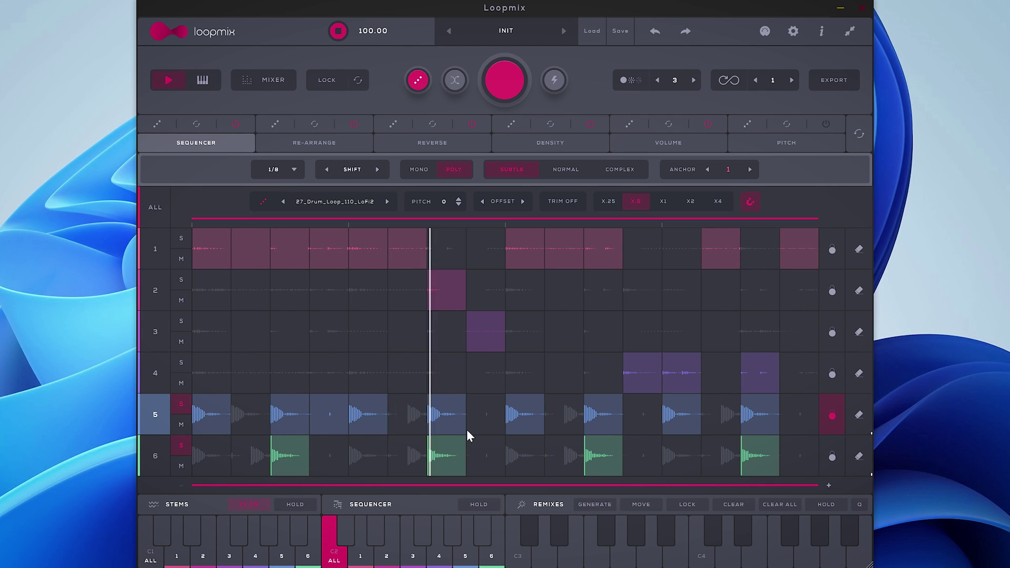
pyautogui.click(481, 425)
pyautogui.click(632, 426)
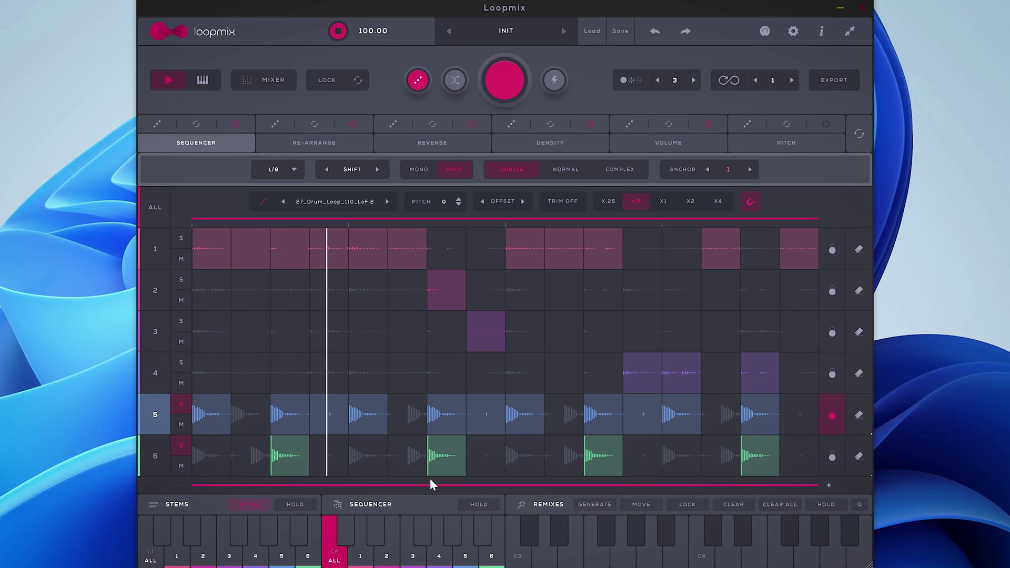
pyautogui.click(320, 144)
pyautogui.moveTo(318, 462); pyautogui.dragTo(258, 464)
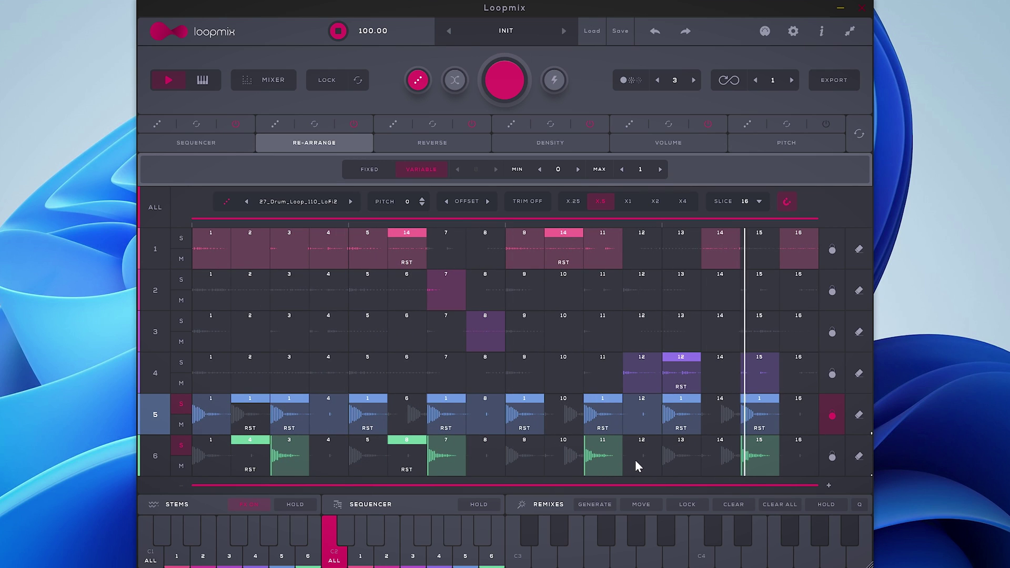
# - Turn on track 6's steps 2, 6, 10 and 14 in the step sequencer
pyautogui.click(199, 143)
pyautogui.click(250, 455)
pyautogui.click(407, 456)
pyautogui.click(550, 465)
pyautogui.click(720, 455)
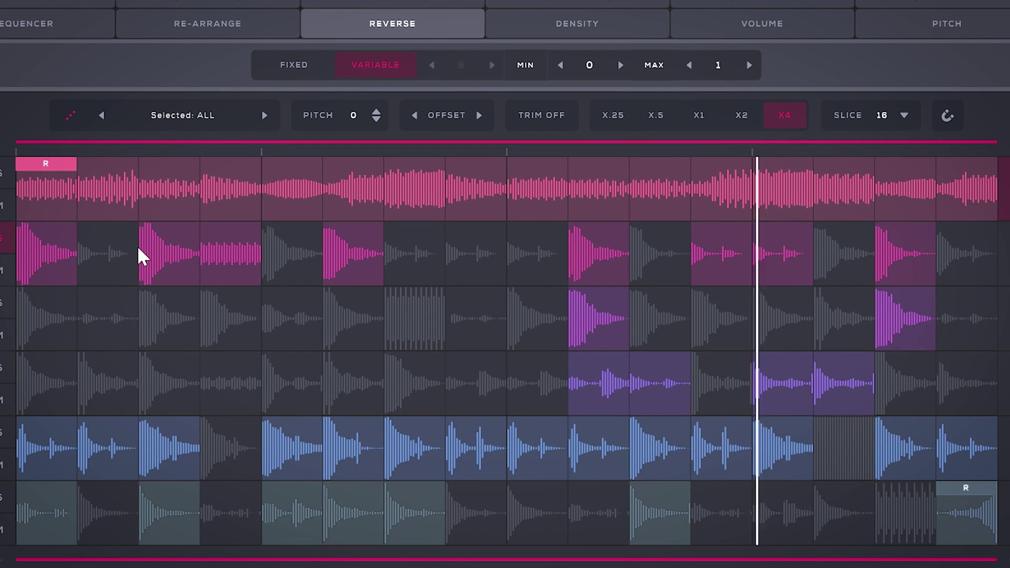
# - Reverse seven slices on track 2 and two adjacent slices on track 5
pyautogui.click(142, 256)
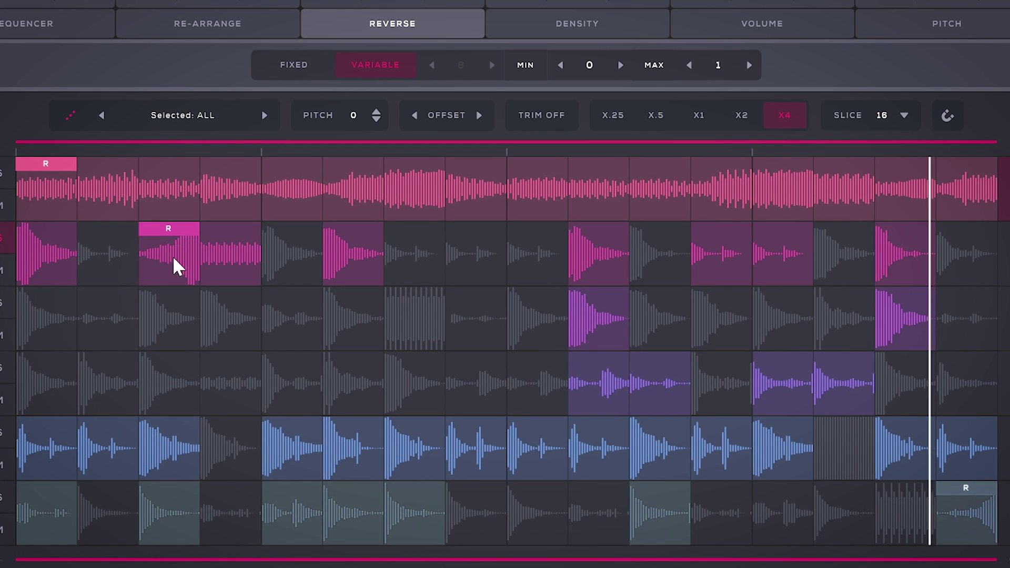
pyautogui.click(227, 266)
pyautogui.click(340, 259)
pyautogui.click(593, 263)
pyautogui.click(694, 258)
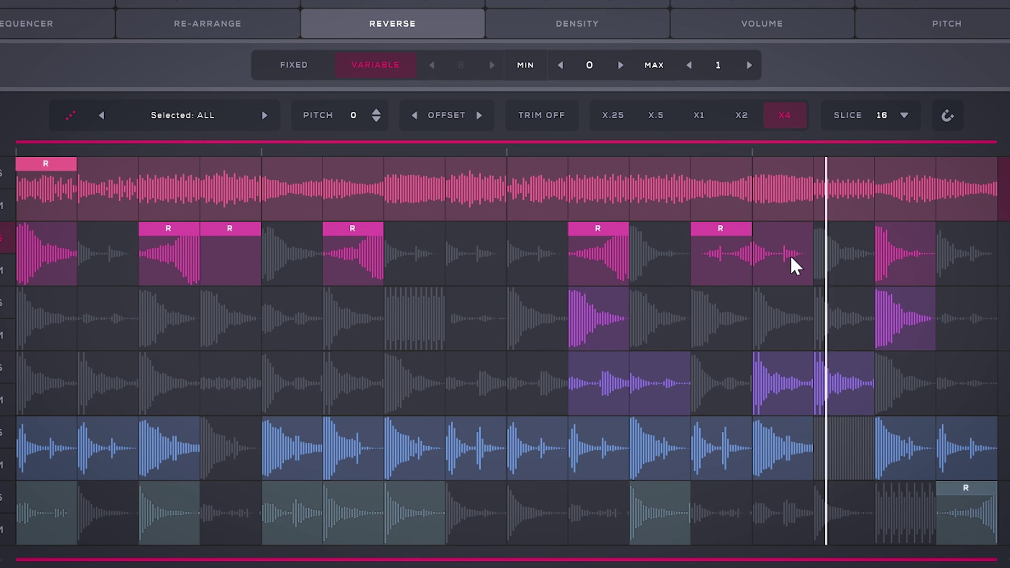
pyautogui.click(788, 255)
pyautogui.click(878, 257)
pyautogui.click(487, 452)
pyautogui.click(537, 459)
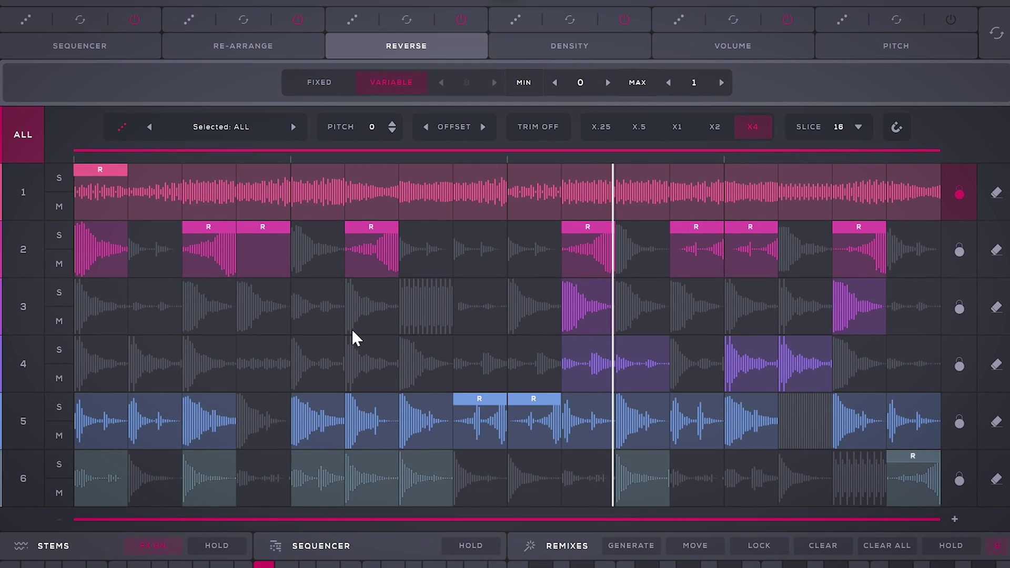
# - Reverse one slice on track 6 and slices 3 and 8 on track 1, soloing each to audition
pyautogui.click(60, 467)
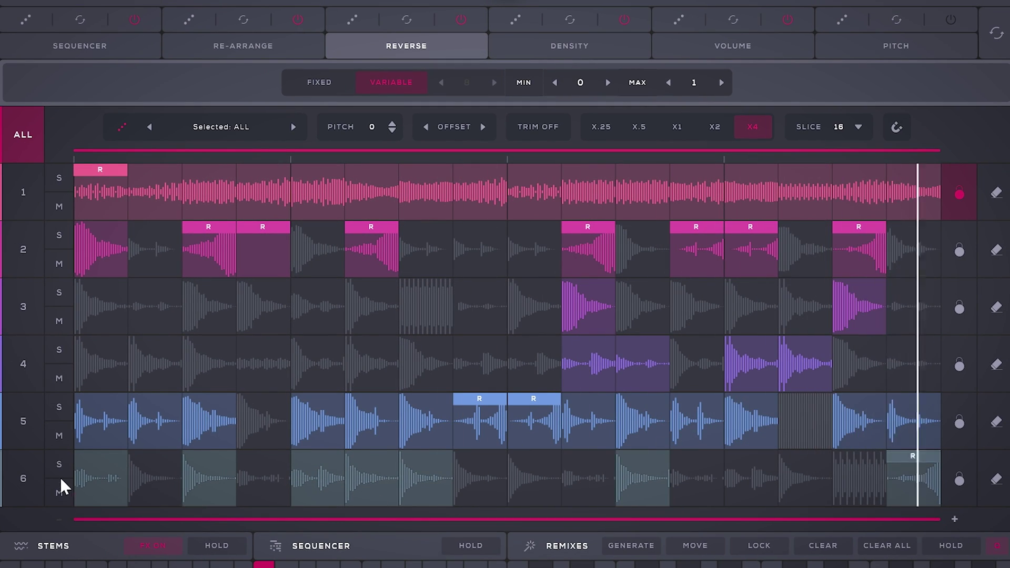
pyautogui.click(639, 481)
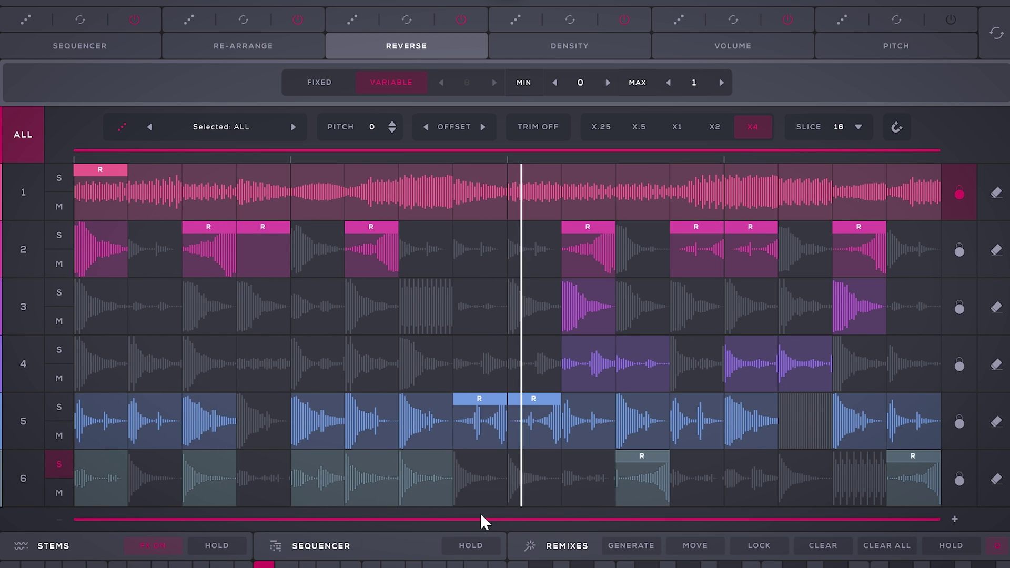
pyautogui.click(59, 462)
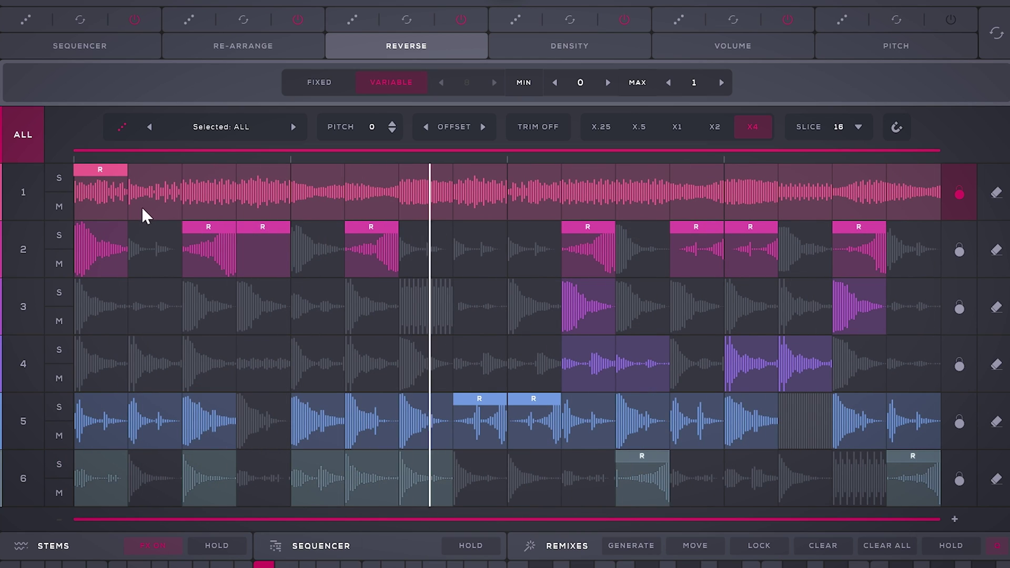
pyautogui.click(62, 178)
pyautogui.click(207, 191)
pyautogui.click(560, 187)
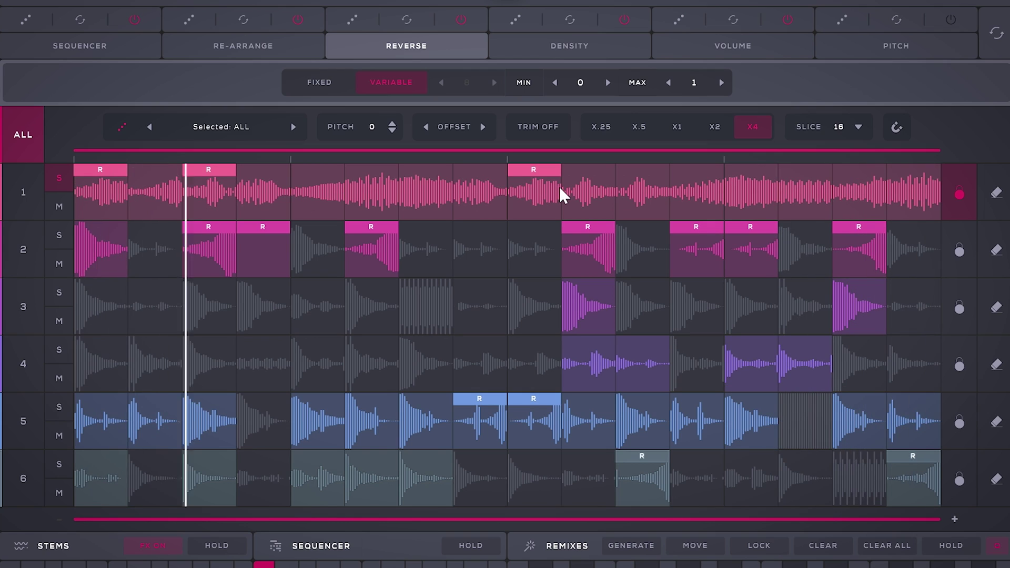
pyautogui.click(60, 179)
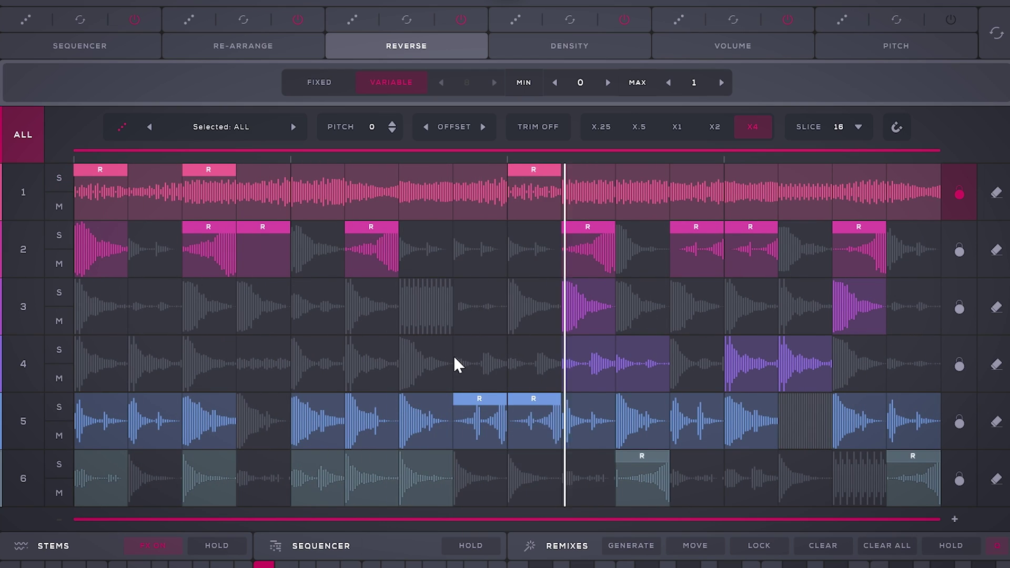
pyautogui.click(736, 41)
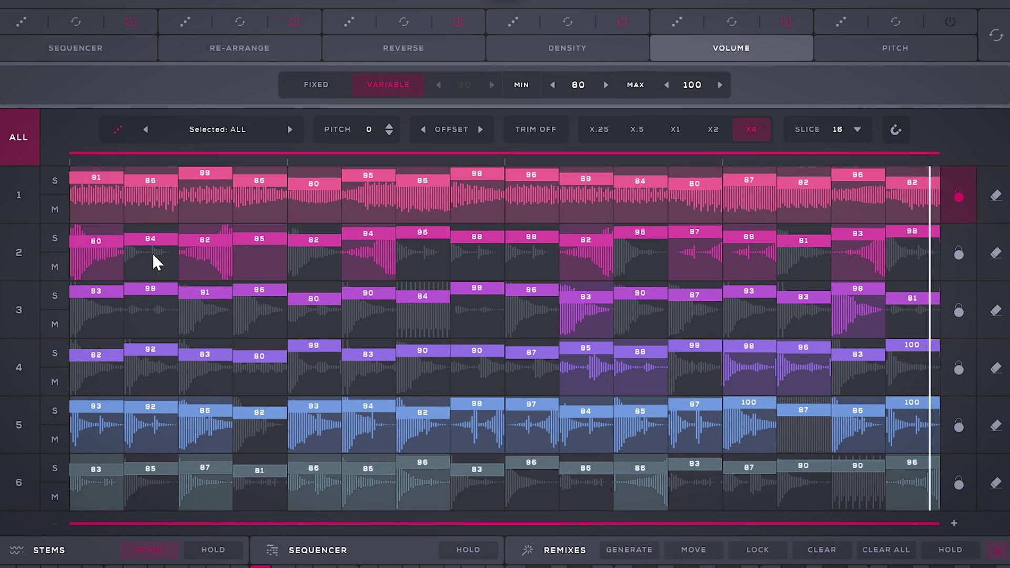
# - Lower track 1's slice 8 volume to 27 and slice 10 to 39, switching solos between tracks
pyautogui.click(486, 208)
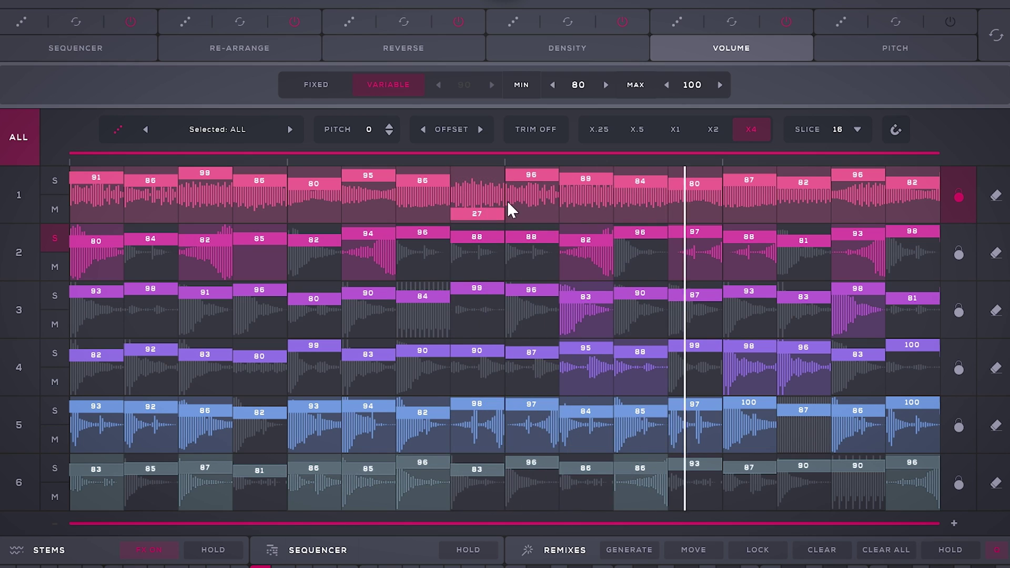
pyautogui.click(599, 201)
pyautogui.click(55, 181)
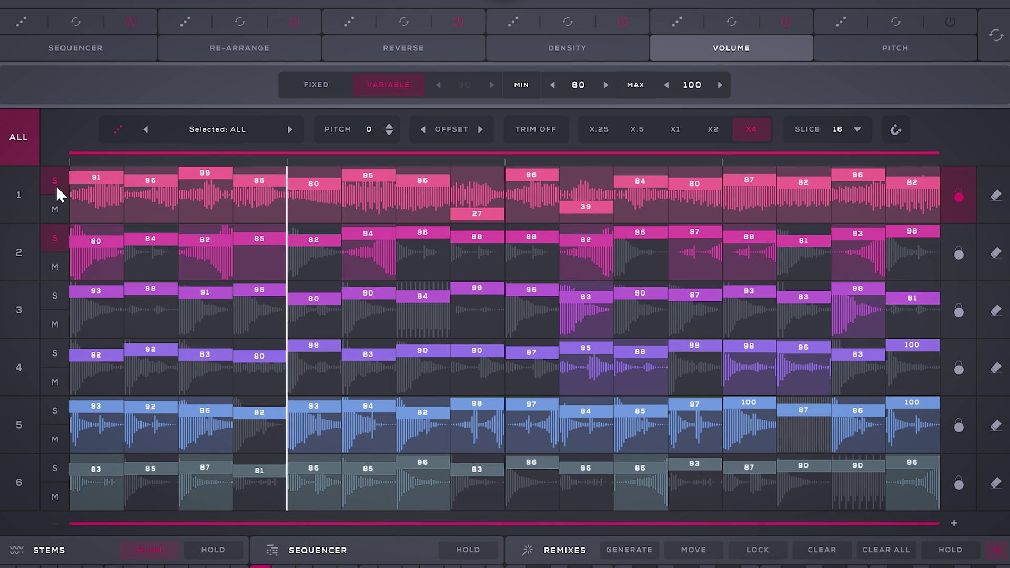
pyautogui.click(55, 238)
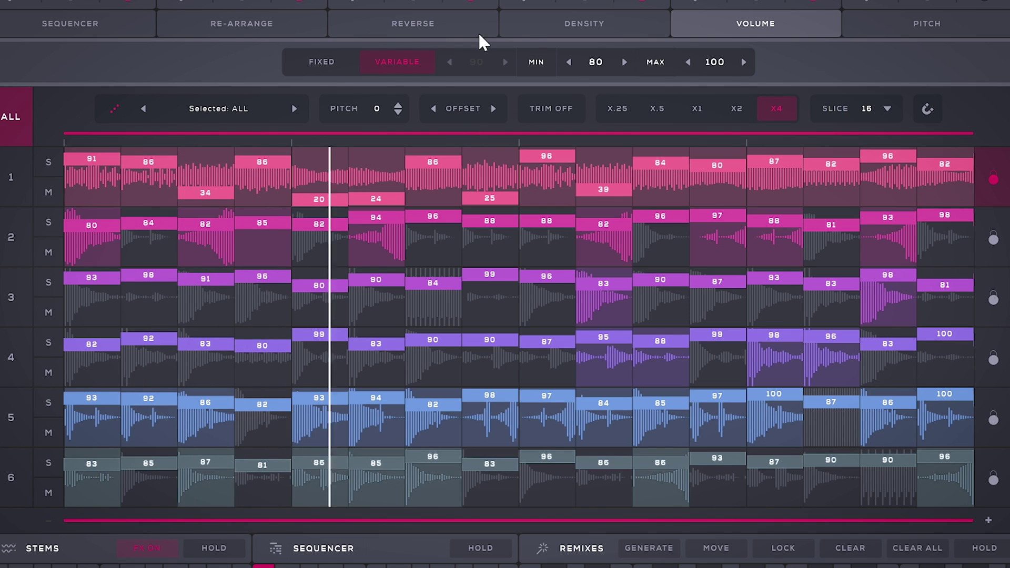
pyautogui.click(563, 26)
pyautogui.click(49, 218)
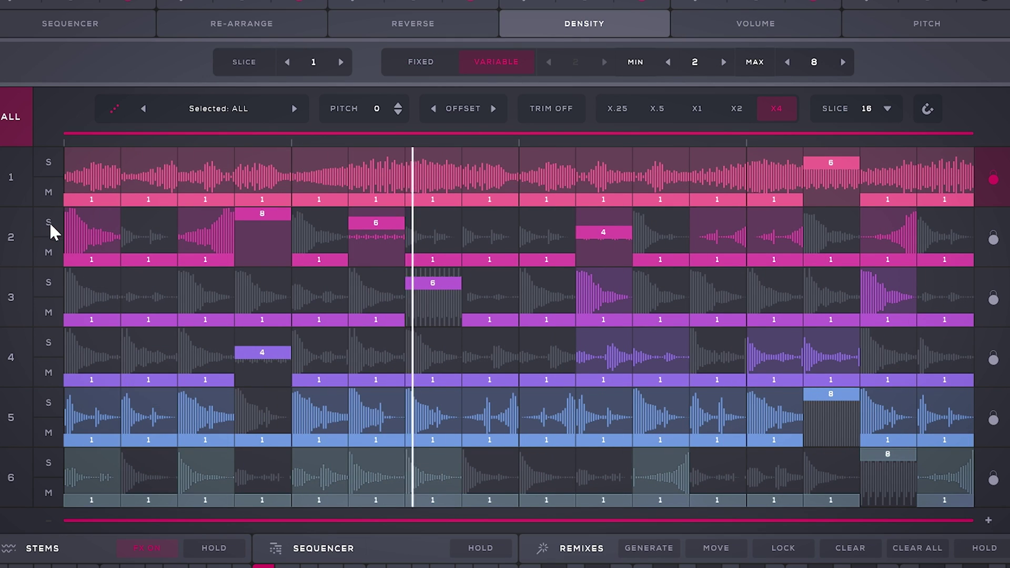
# - Solo row 5 and set its steps 1, 6, 11 and 15 to density 4
pyautogui.click(46, 404)
pyautogui.click(71, 407)
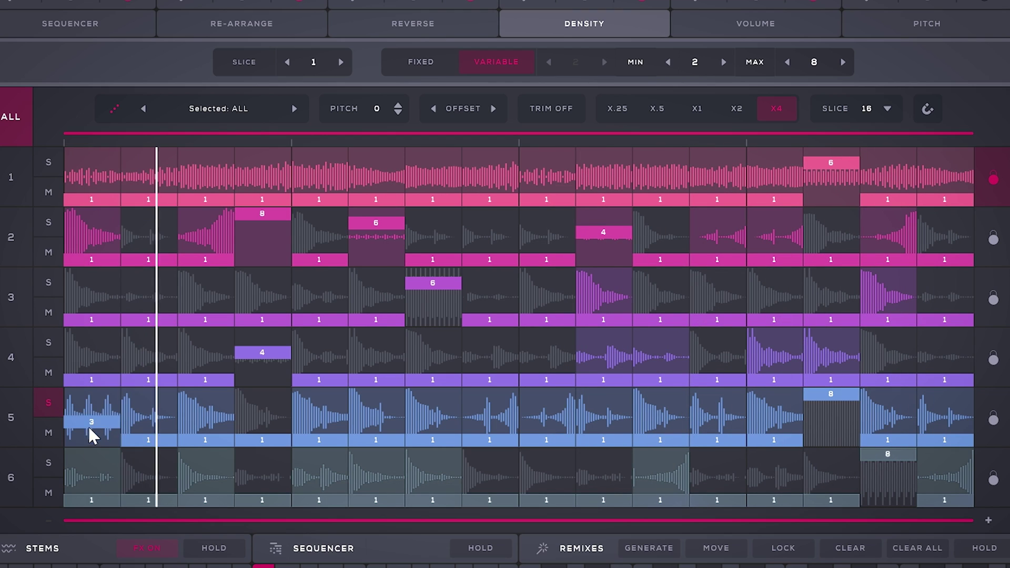
pyautogui.click(379, 424)
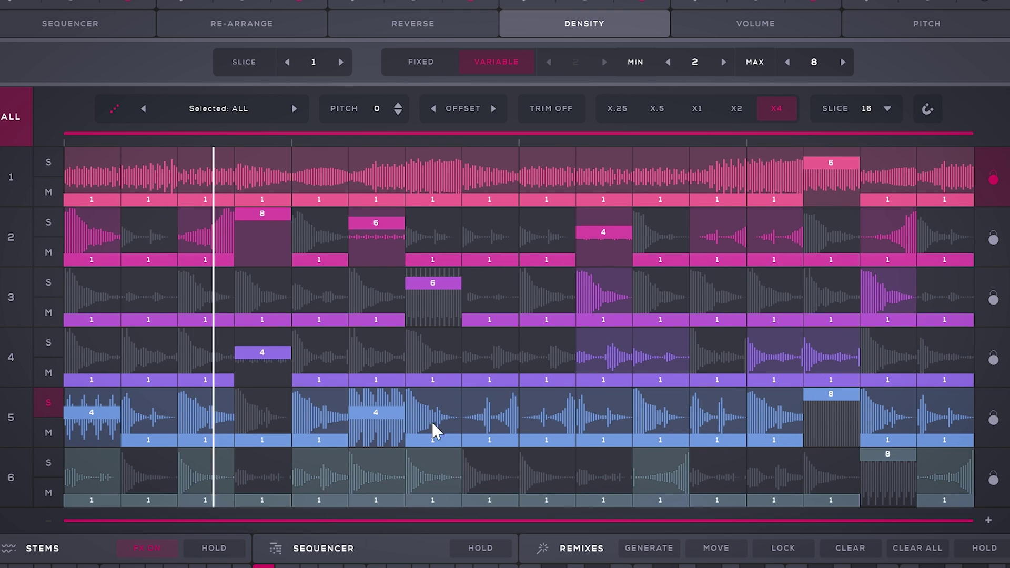
pyautogui.click(652, 423)
pyautogui.click(893, 418)
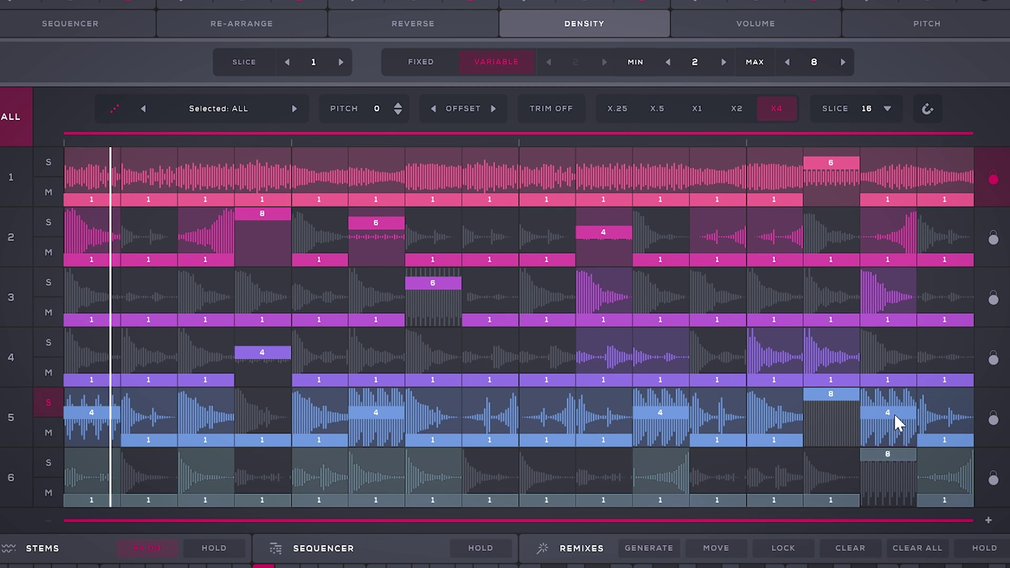
pyautogui.click(929, 421)
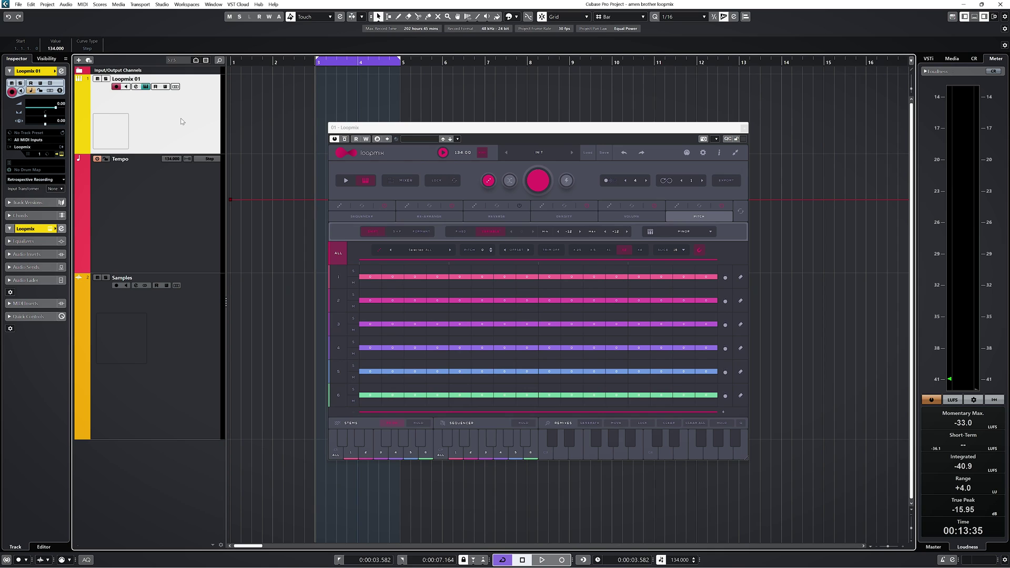
# - Open the preset browser and close it again without loading a preset
pyautogui.click(586, 153)
pyautogui.click(587, 153)
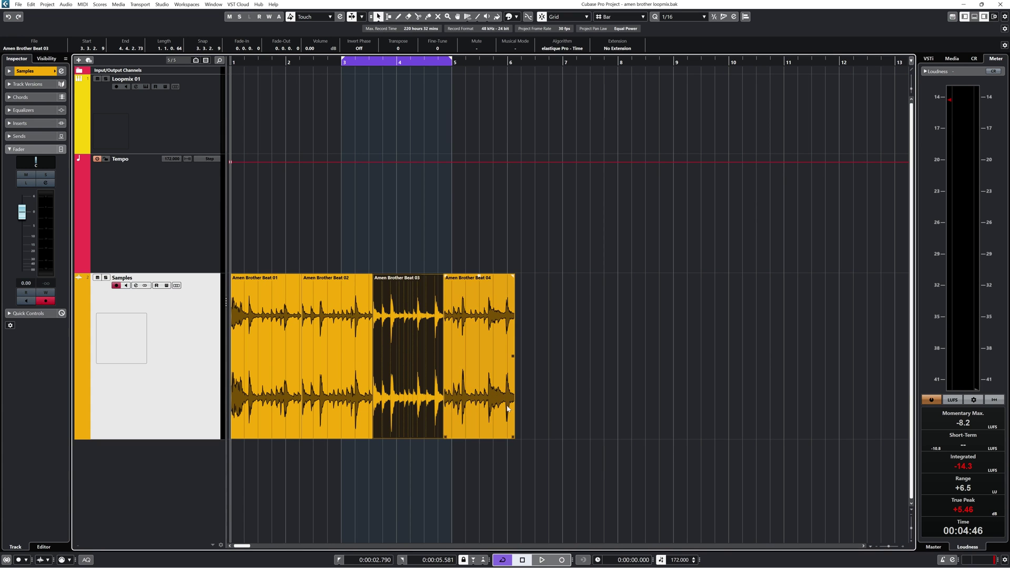
# - Select the Amen Brother Beat clips, set the cycle across all four, and choose another editing tool
pyautogui.click(468, 397)
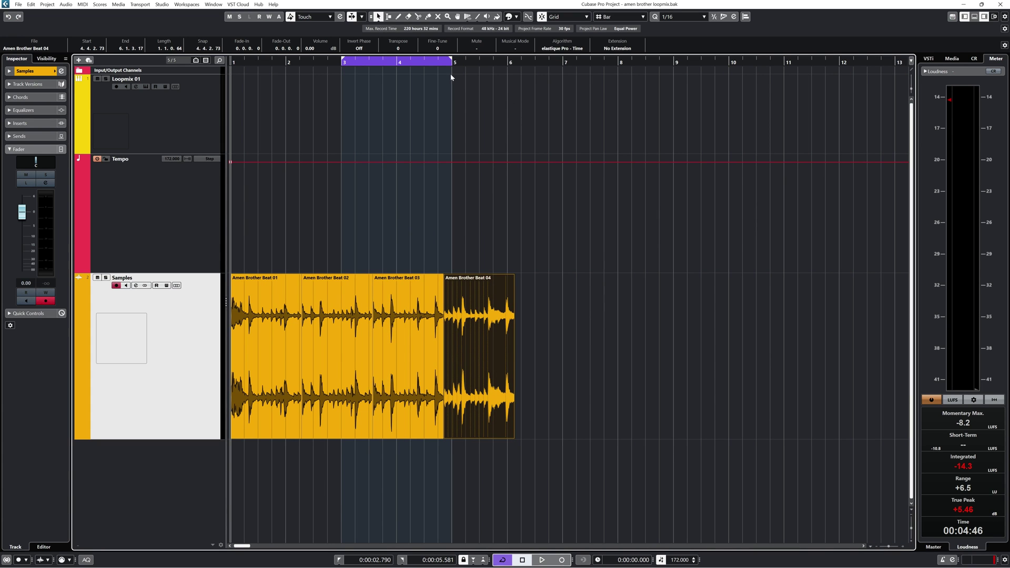
pyautogui.moveTo(517, 362); pyautogui.dragTo(247, 268)
pyautogui.press('p')
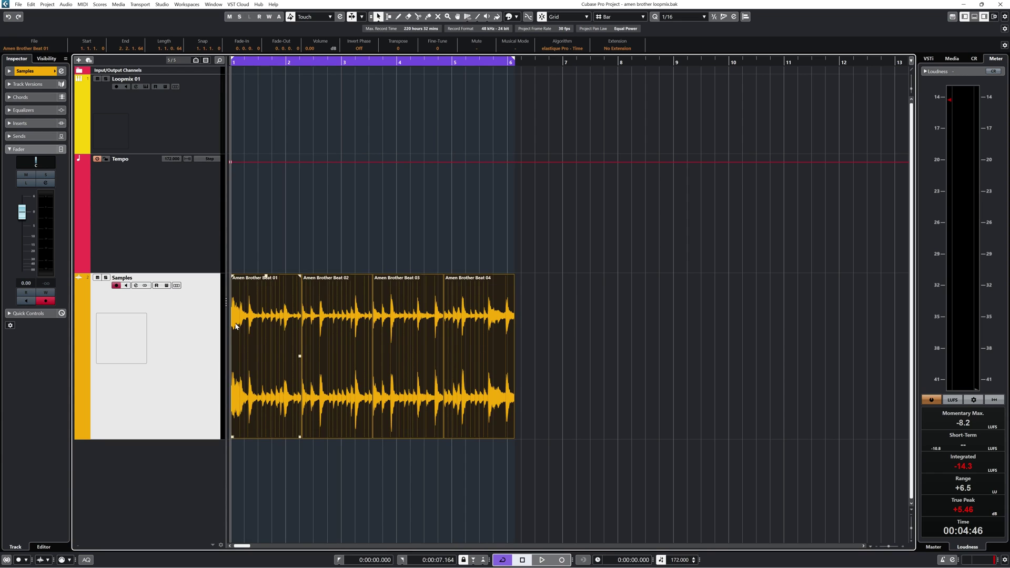
pyautogui.click(281, 279)
pyautogui.rightClick(271, 251)
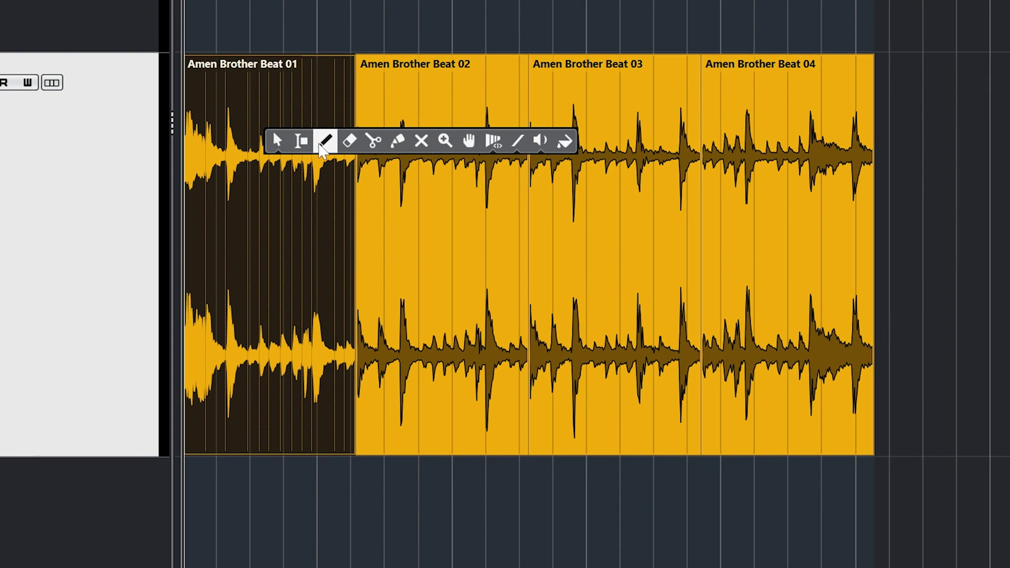
pyautogui.click(372, 149)
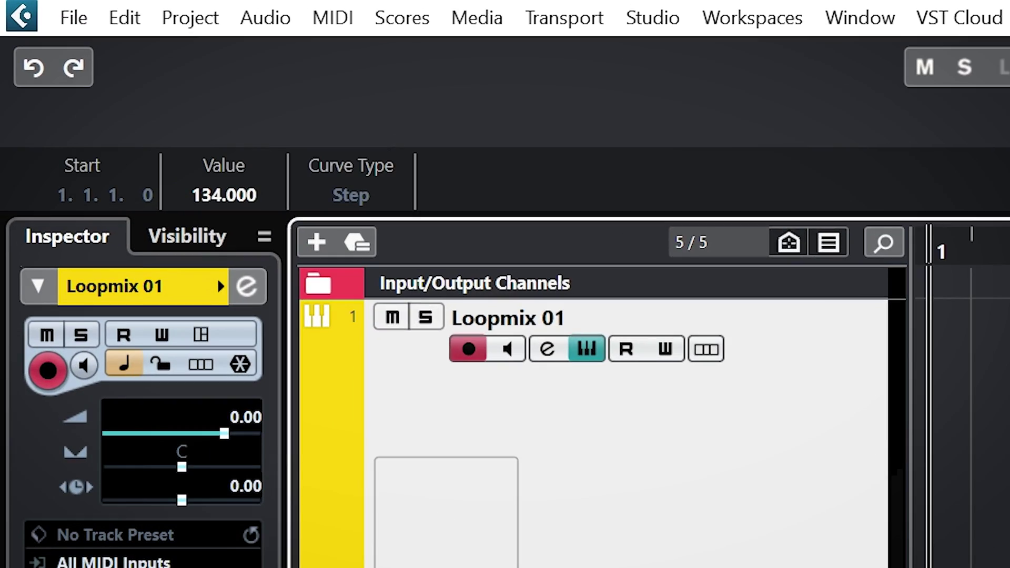
# - Change the project tempo from 134 to 168 BPM
pyautogui.click(55, 46)
pyautogui.write('168')
pyautogui.press('Return')
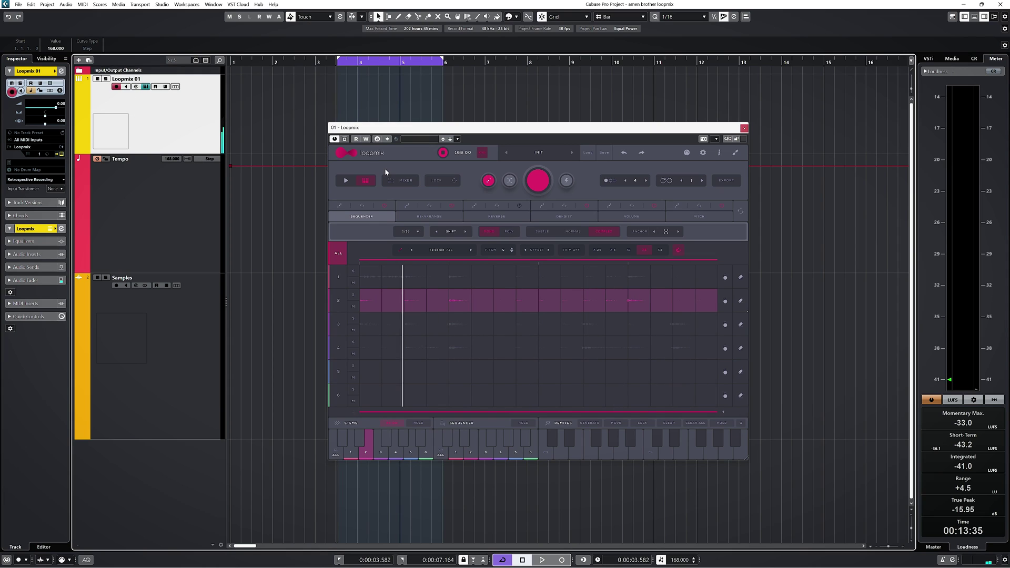
pyautogui.click(707, 219)
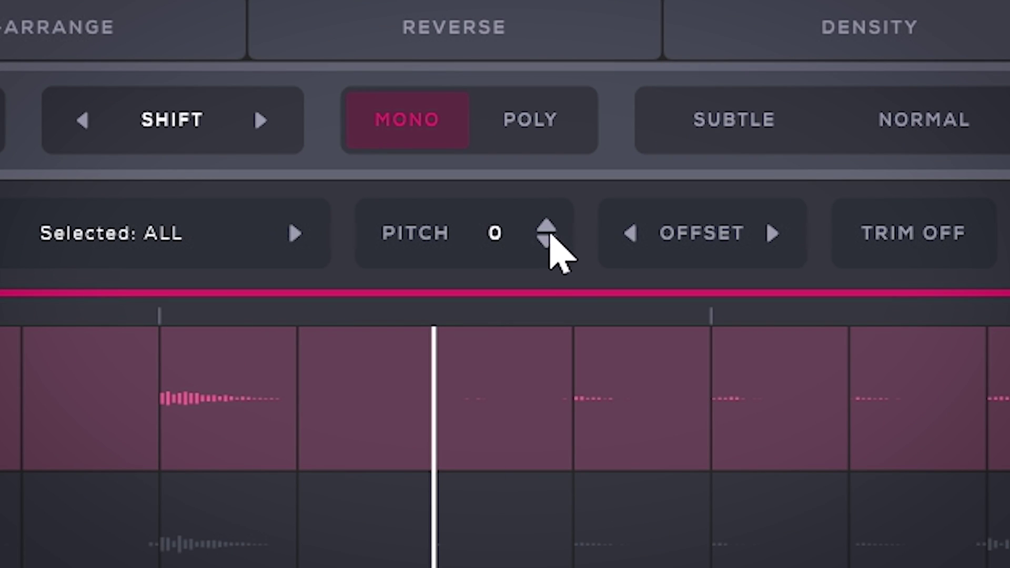
# - Raise Loopmix's pitch value to +2 semitones
pyautogui.doubleClick(495, 233)
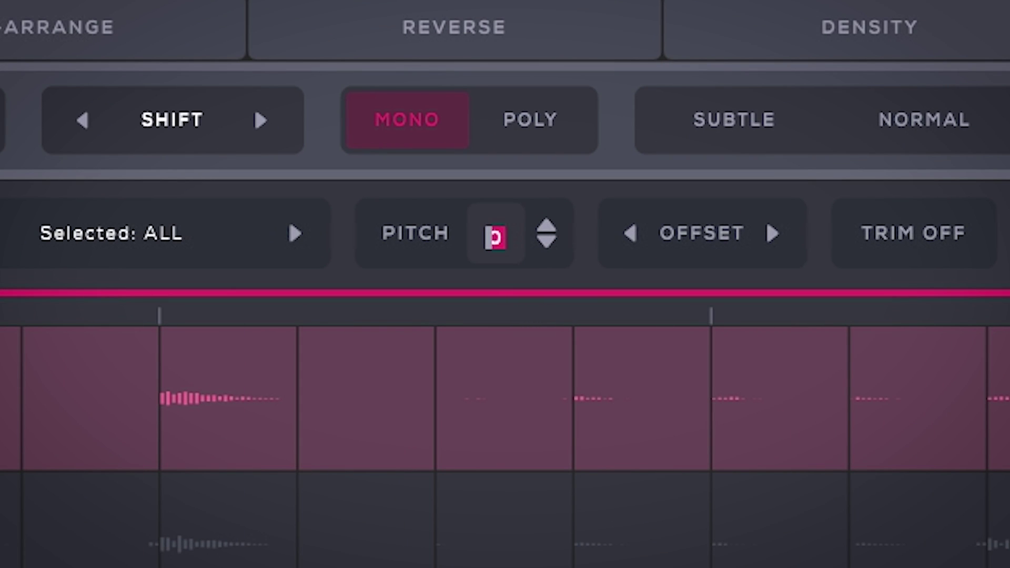
pyautogui.write('2')
pyautogui.press('Return')
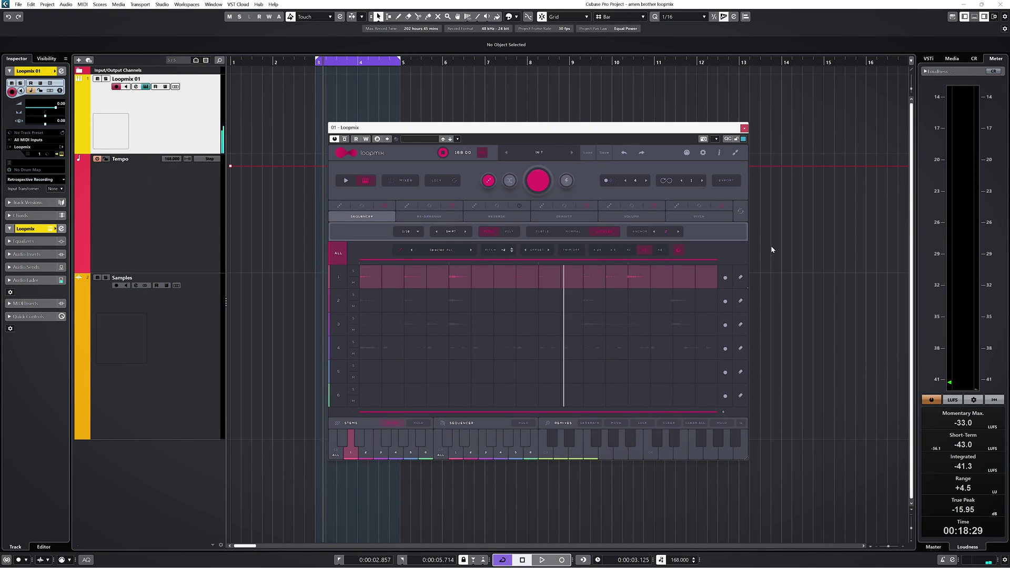
# - Set Loopmix to Play mode, start playback, and randomise the step pattern four times
pyautogui.click(631, 216)
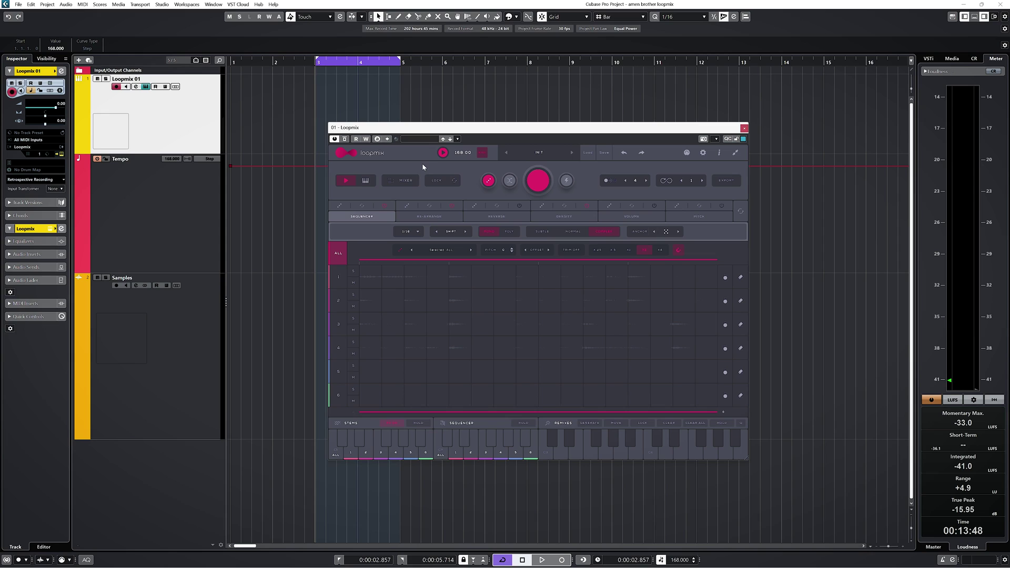
pyautogui.press('space')
pyautogui.click(538, 181)
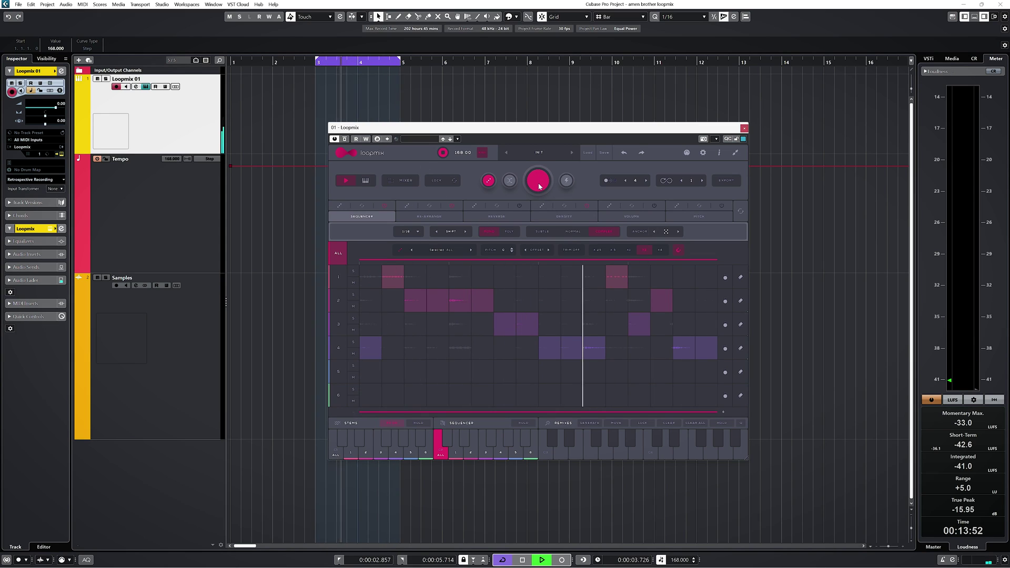
pyautogui.click(538, 183)
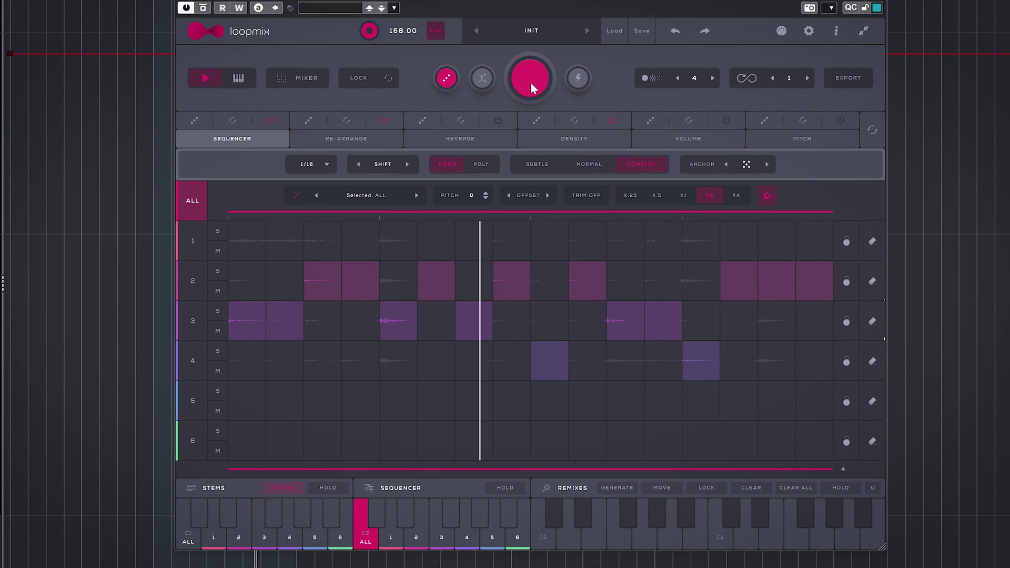
pyautogui.click(530, 79)
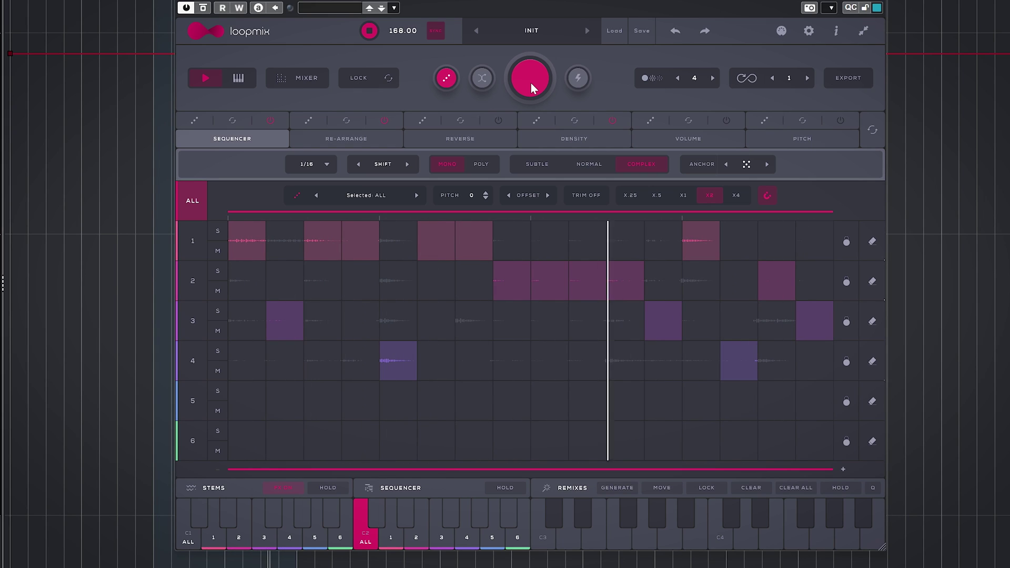
pyautogui.click(530, 80)
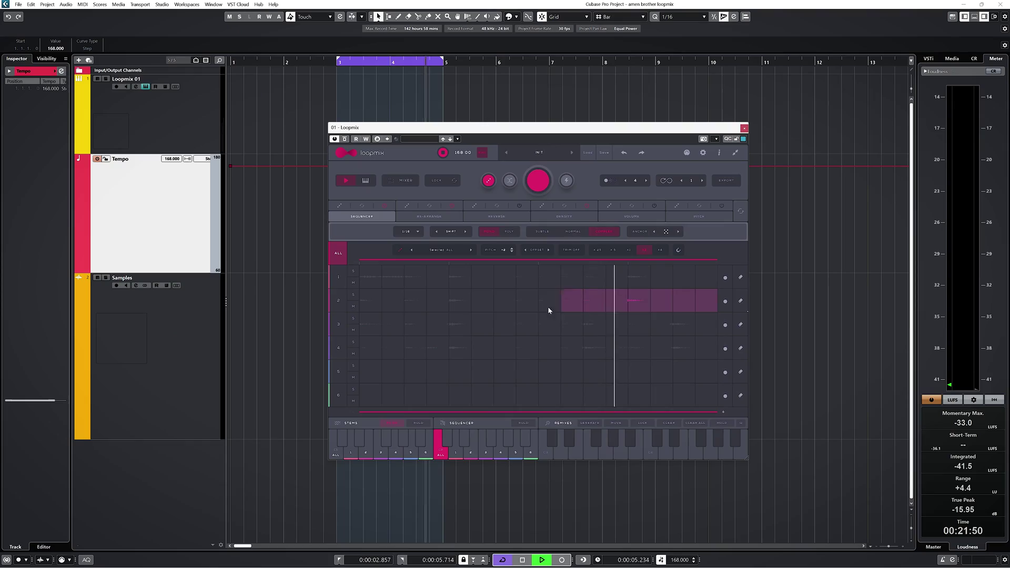
# - Lock row 2's steps 1, 3, 11 and 12 so they survive randomising
pyautogui.moveTo(548, 308); pyautogui.dragTo(365, 306)
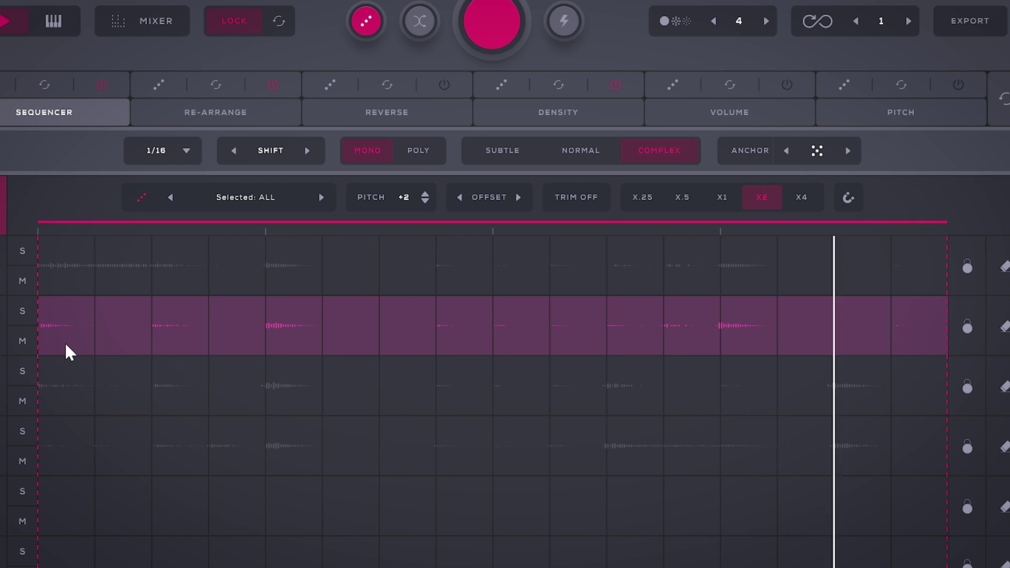
pyautogui.click(65, 342)
pyautogui.click(184, 345)
pyautogui.click(671, 351)
pyautogui.click(634, 345)
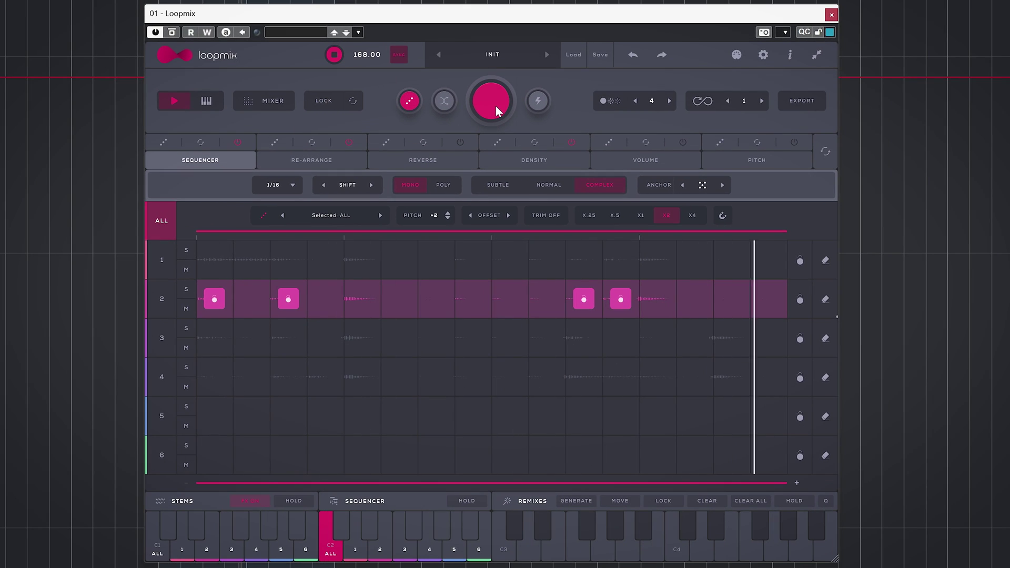
# - Generate nine new random pattern variations while the locked row 2 steps stay fixed
pyautogui.click(496, 105)
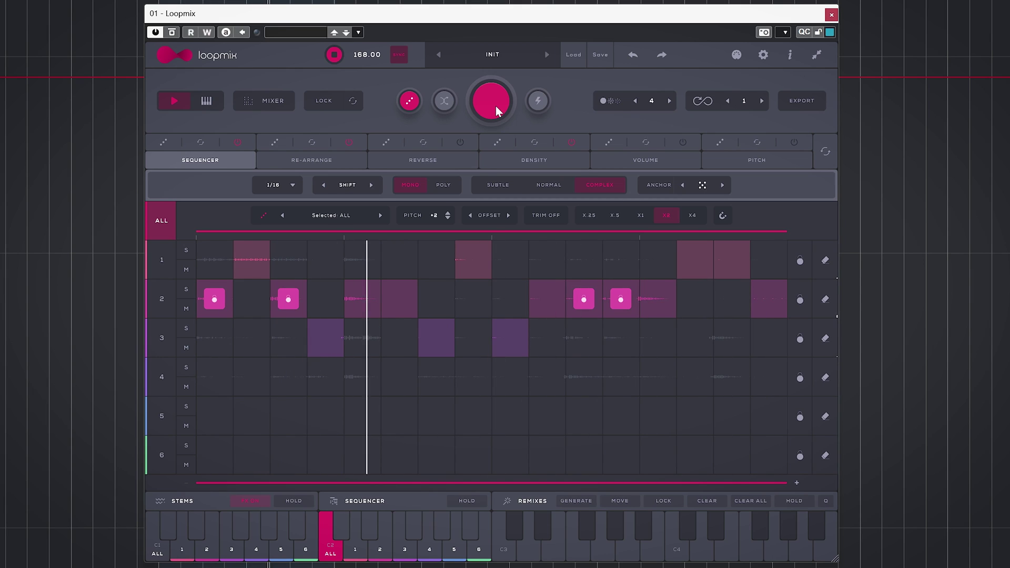
pyautogui.click(495, 105)
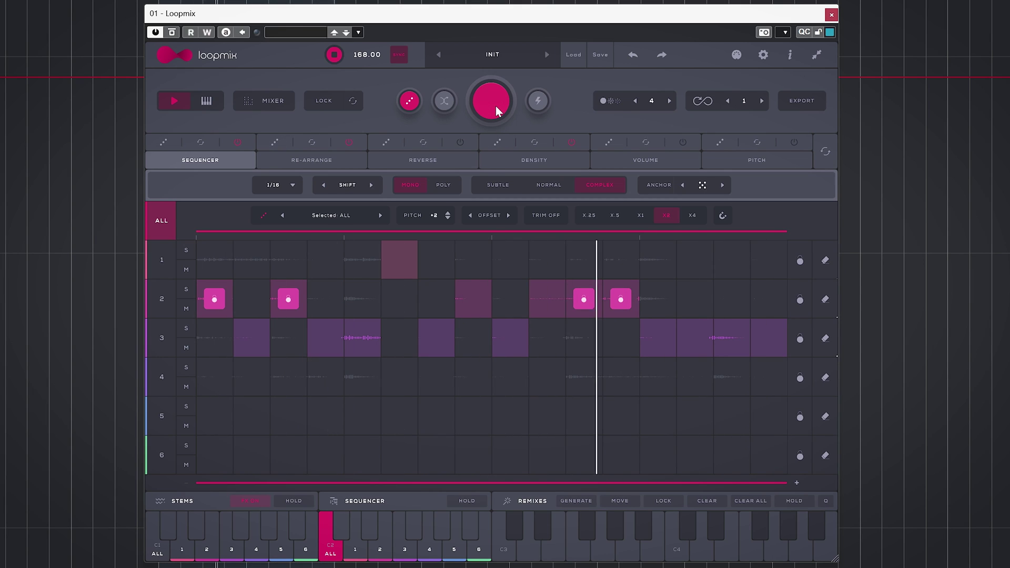
pyautogui.click(495, 105)
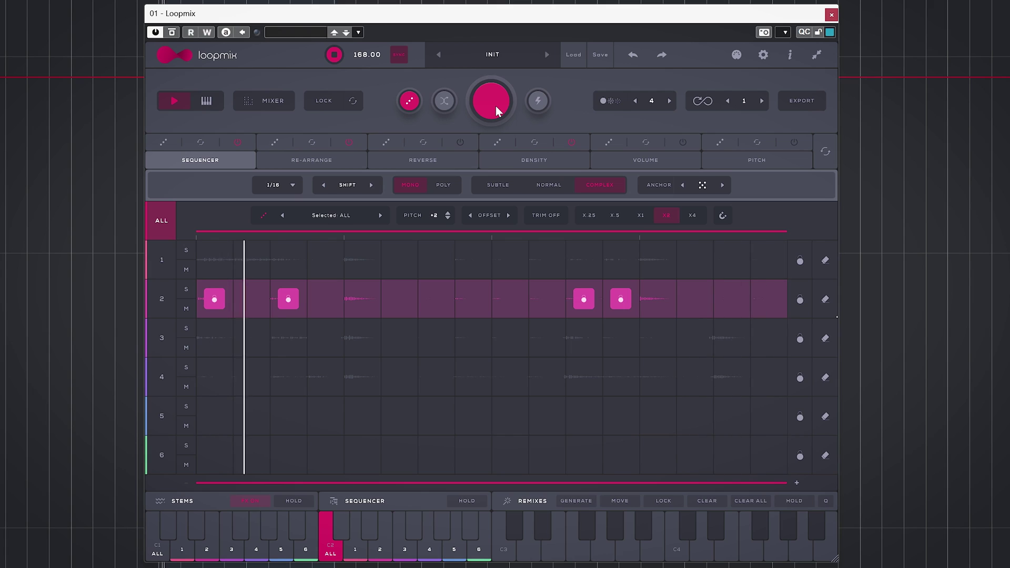
pyautogui.click(495, 106)
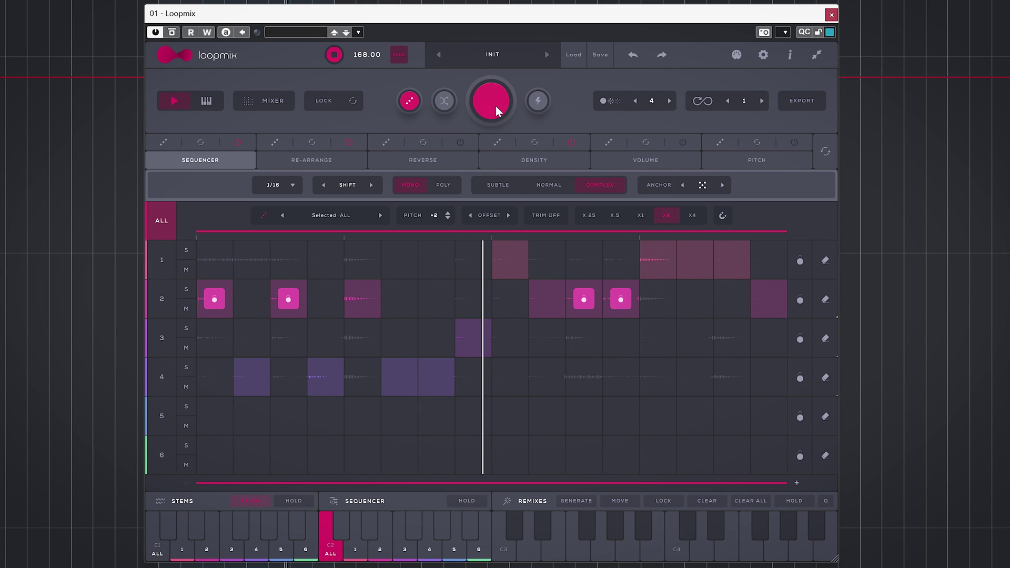
pyautogui.click(495, 106)
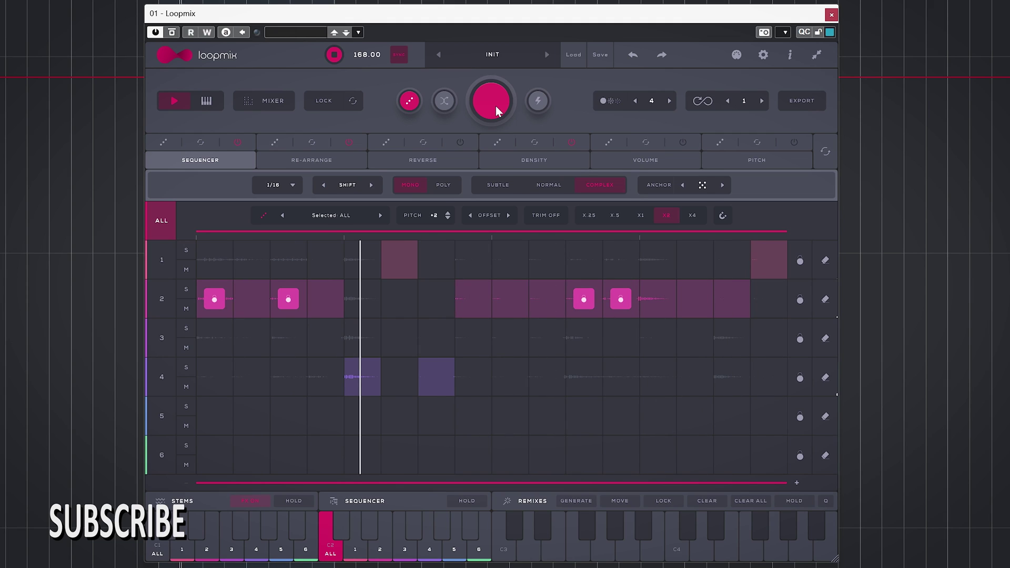
pyautogui.click(496, 106)
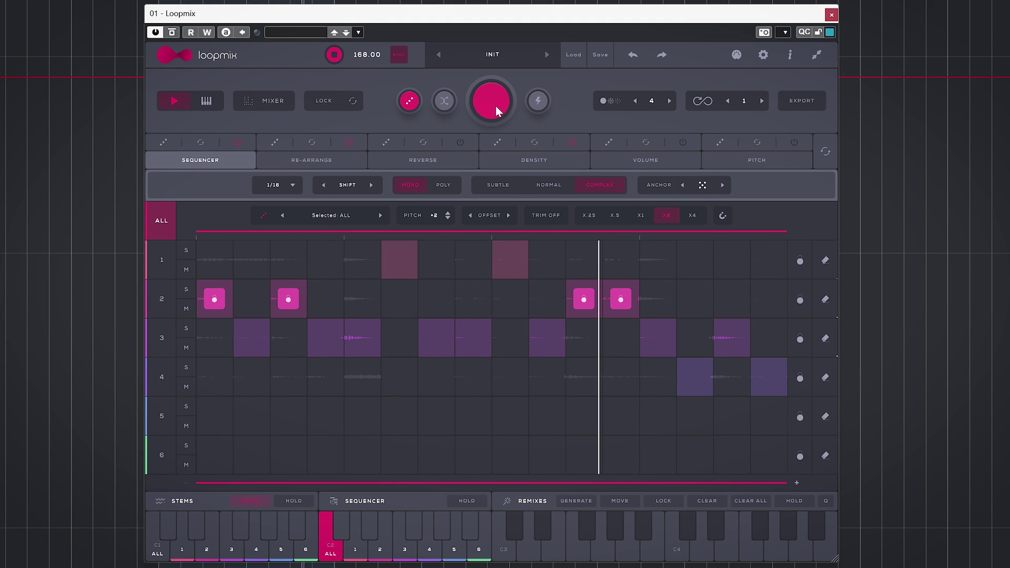
pyautogui.click(495, 105)
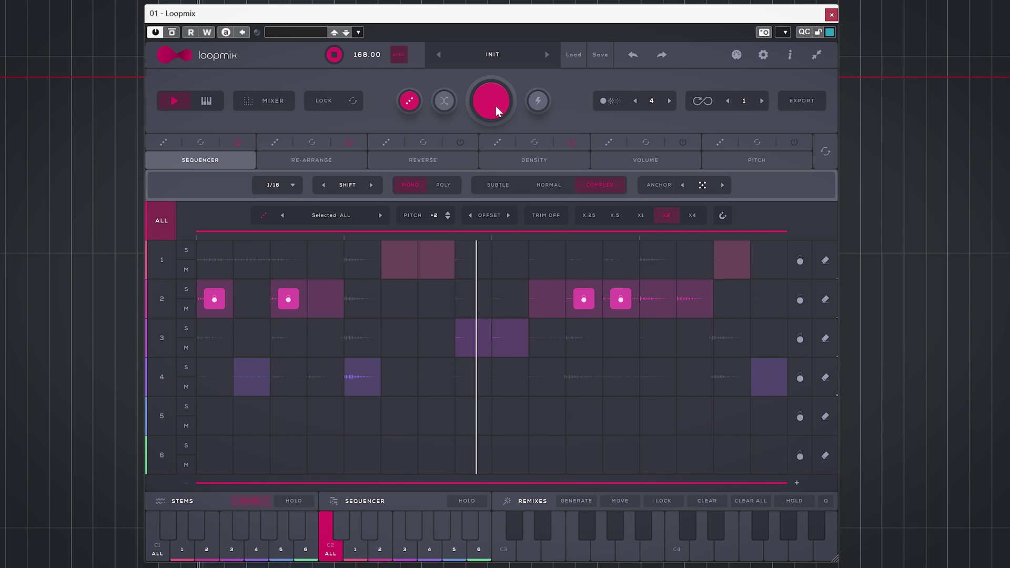
pyautogui.click(496, 106)
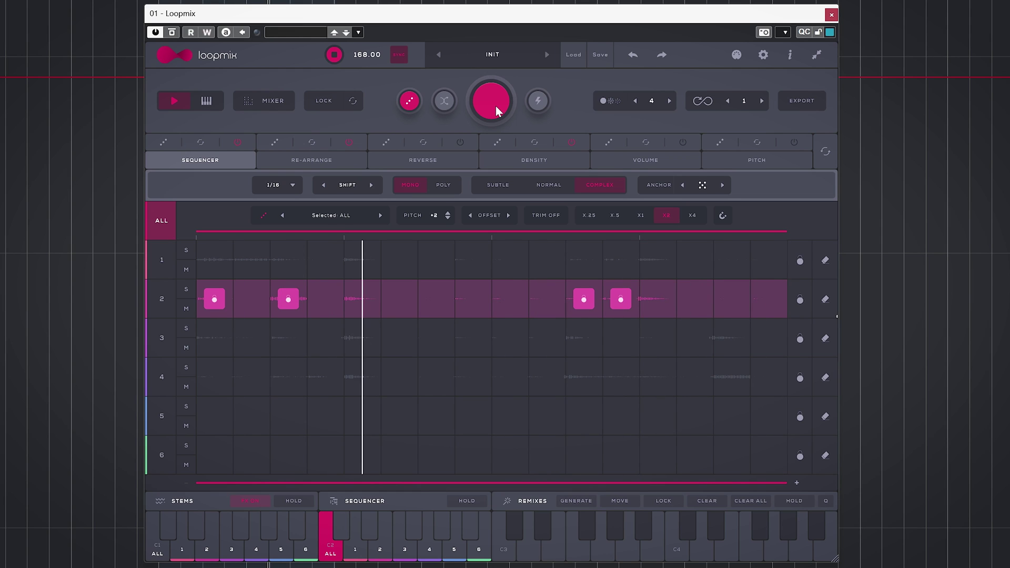
pyautogui.click(495, 106)
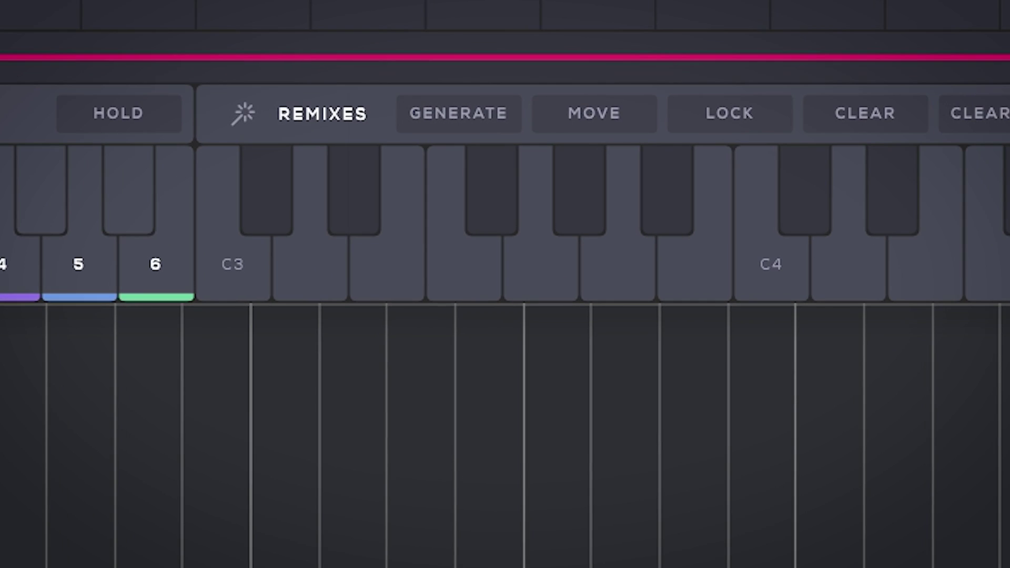
# - Store two remix variations on C3 and the next key, then recall the stored remixes from the keys
pyautogui.click(244, 286)
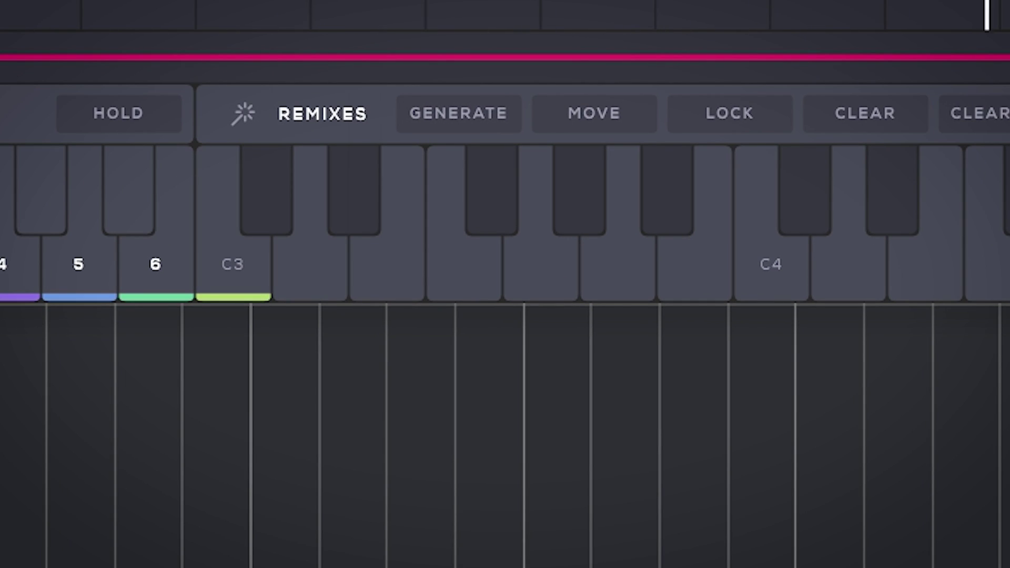
pyautogui.click(308, 286)
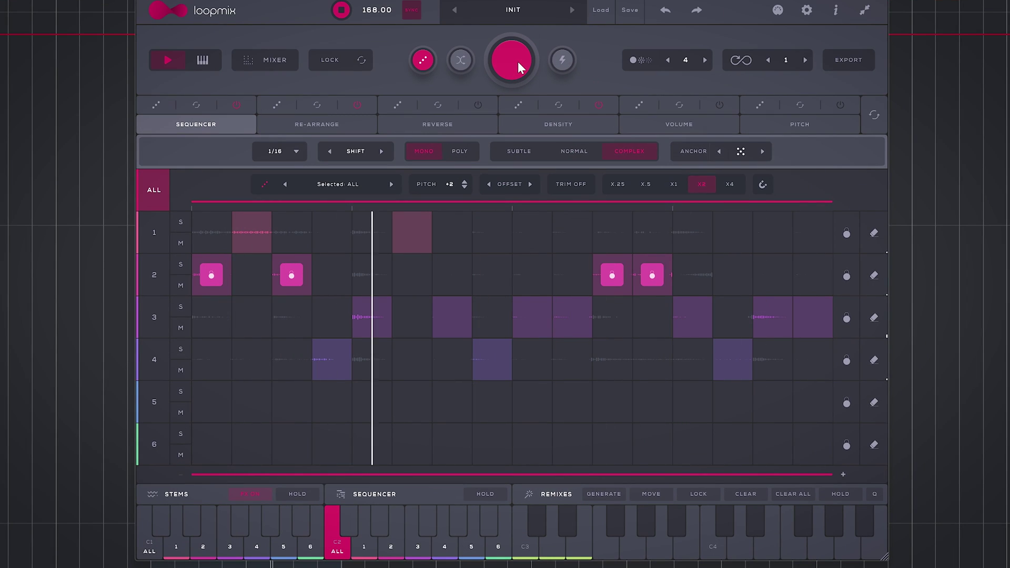
pyautogui.click(517, 61)
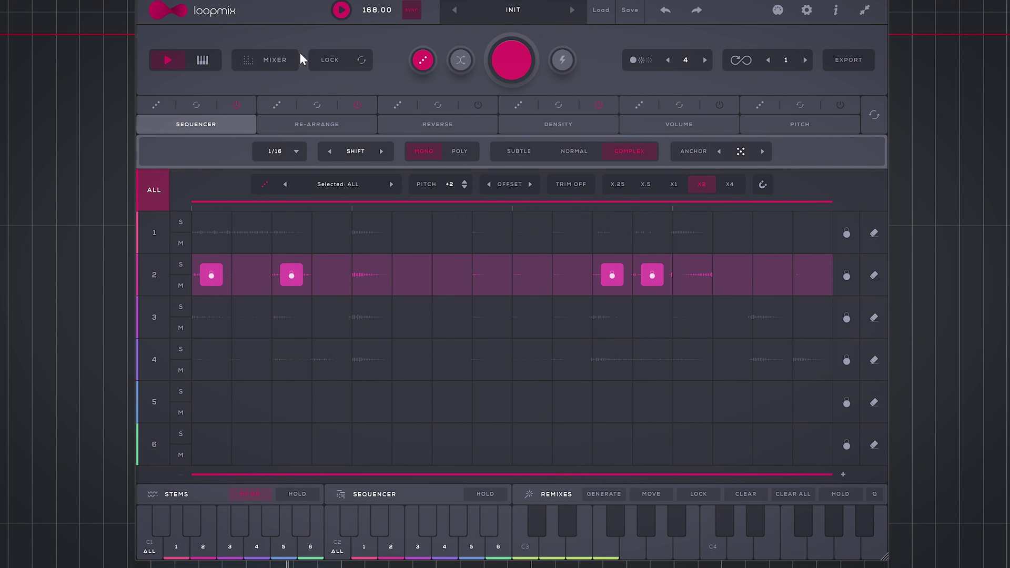
pyautogui.click(552, 552)
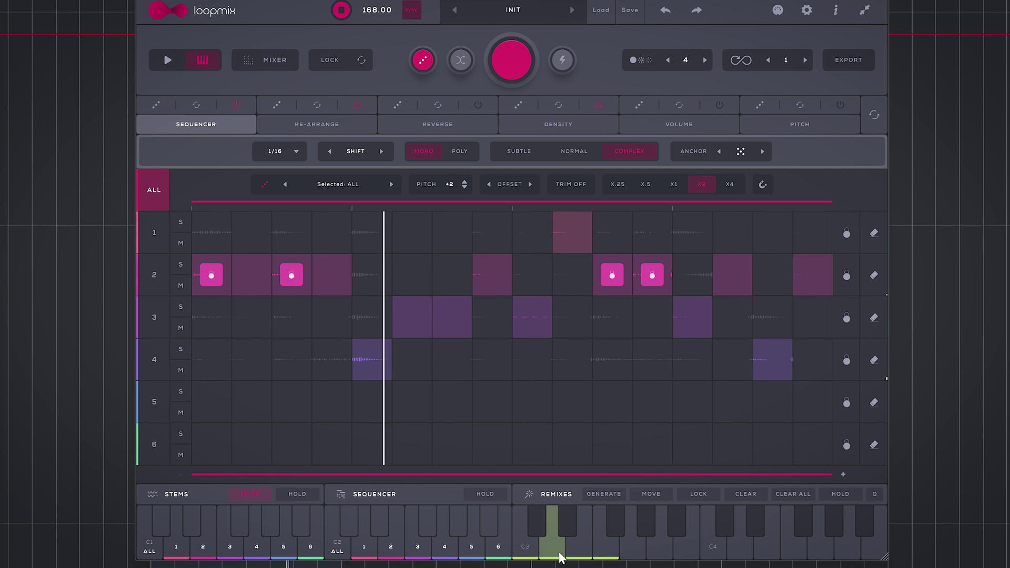
pyautogui.click(580, 555)
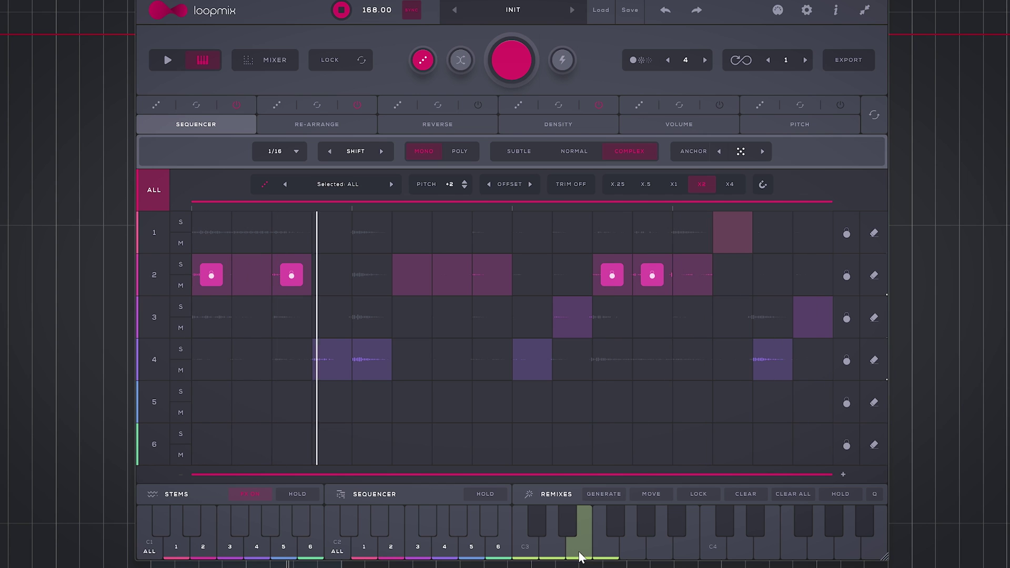
pyautogui.click(599, 552)
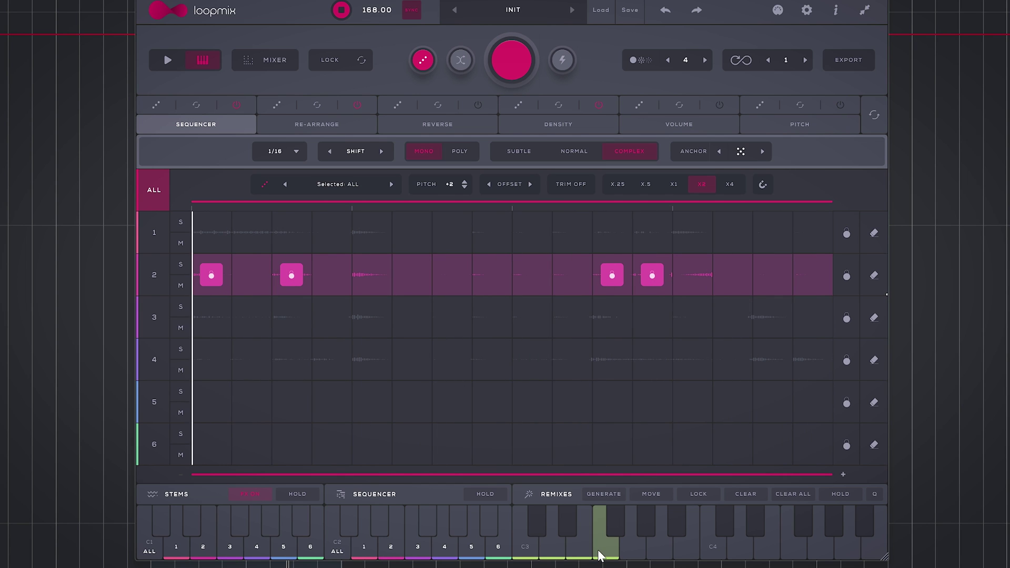
# - Use Move and Clear to remove a stored remix from its key, then solo stem 1
pyautogui.click(649, 492)
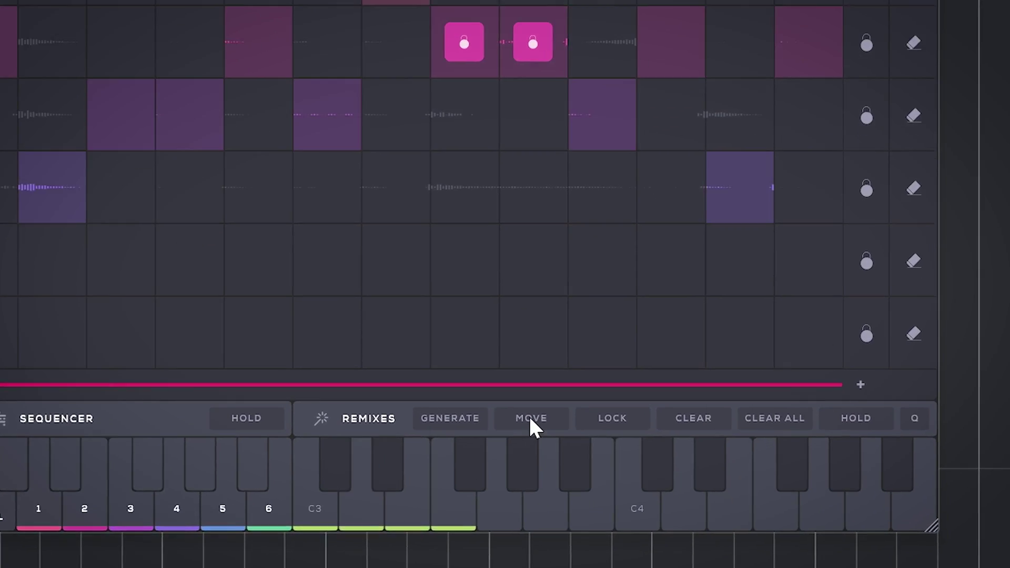
pyautogui.click(530, 418)
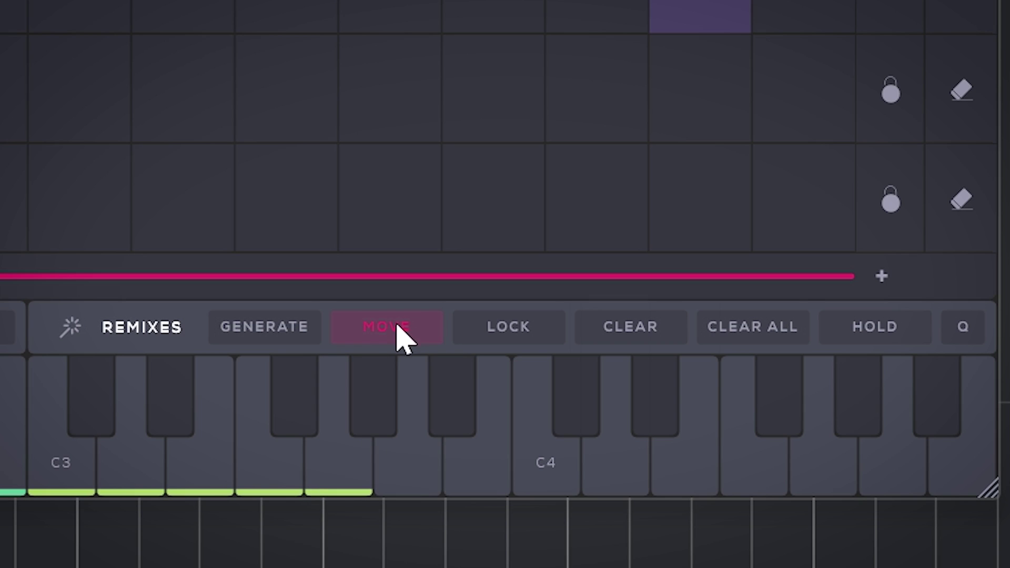
pyautogui.click(613, 337)
pyautogui.click(338, 463)
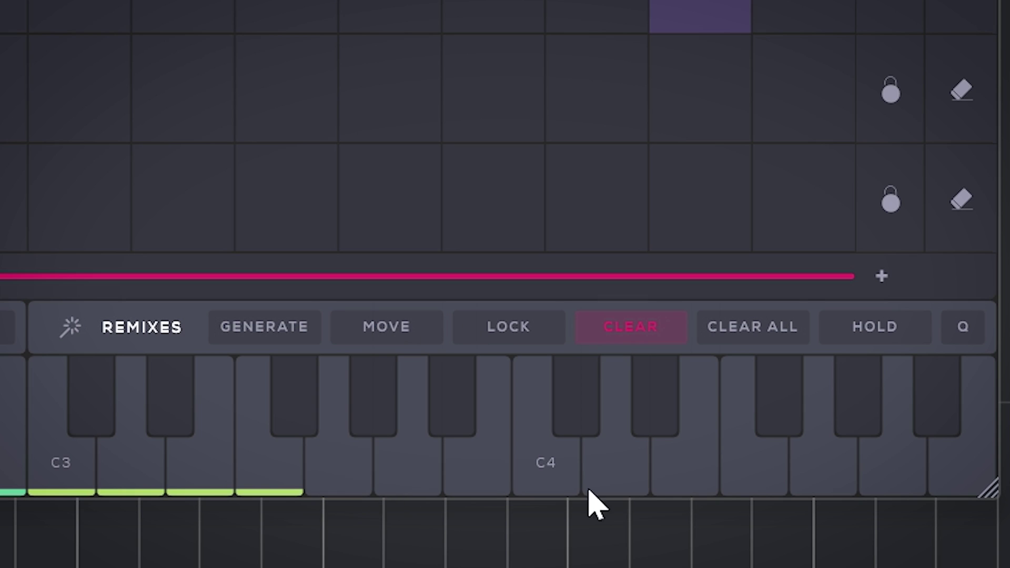
pyautogui.click(647, 336)
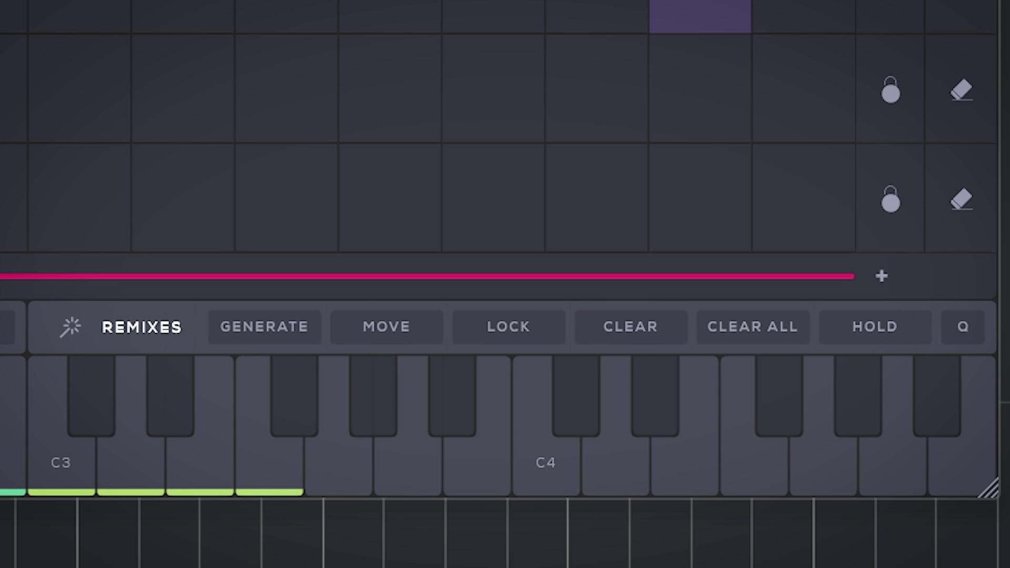
pyautogui.click(253, 473)
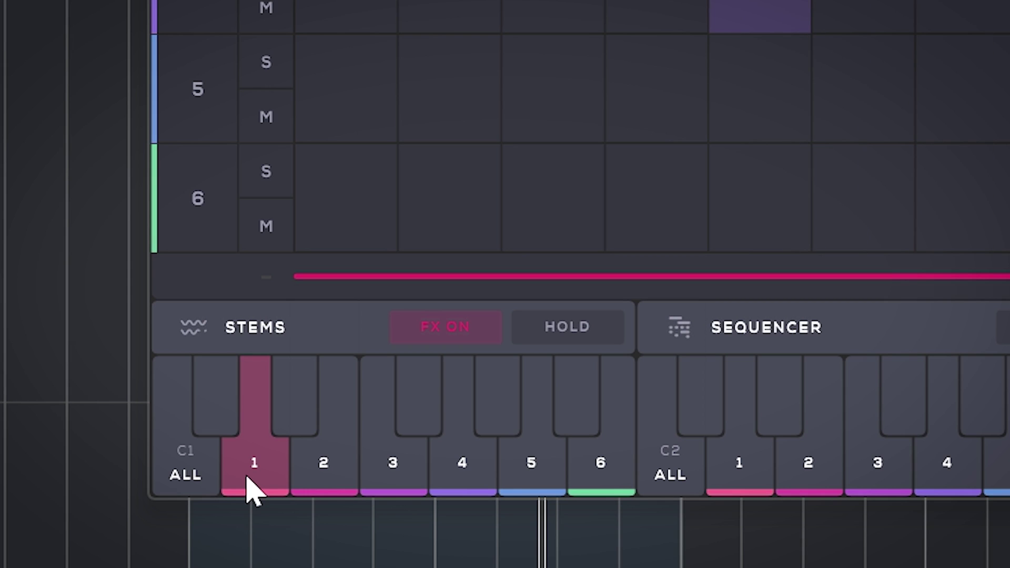
# - Solo stems 2, 3 and 4 in turn
pyautogui.click(309, 478)
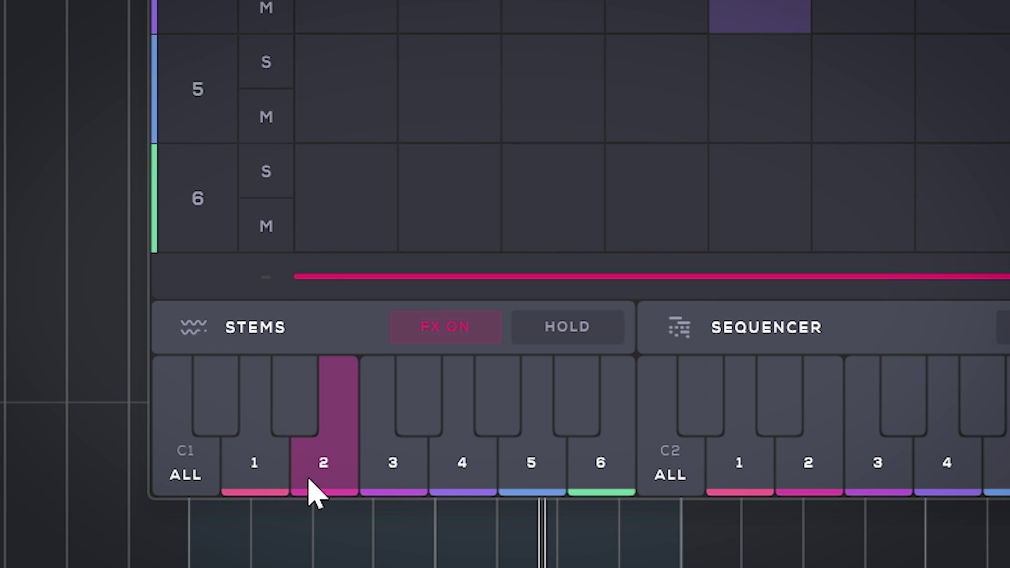
pyautogui.click(382, 479)
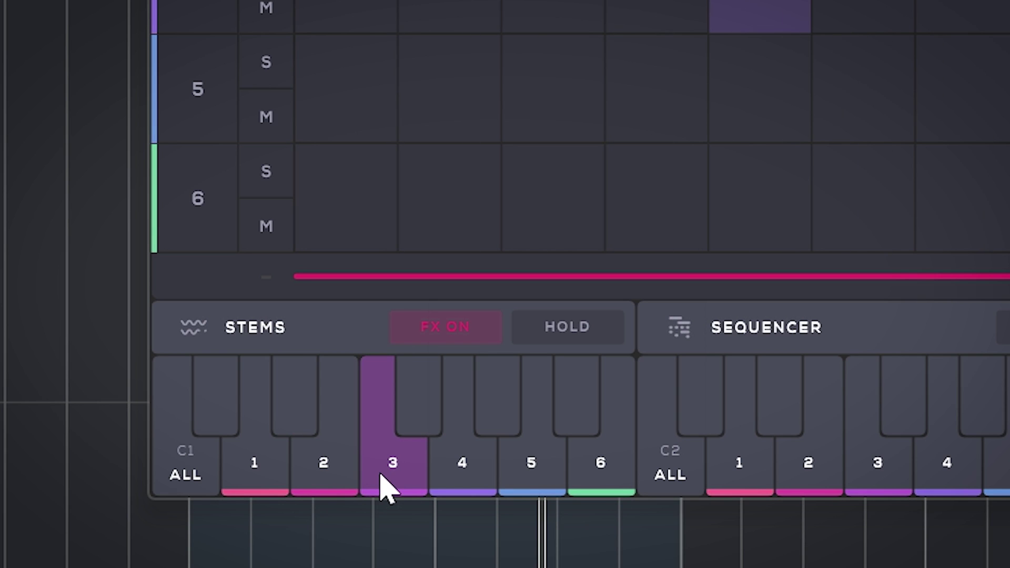
pyautogui.click(457, 480)
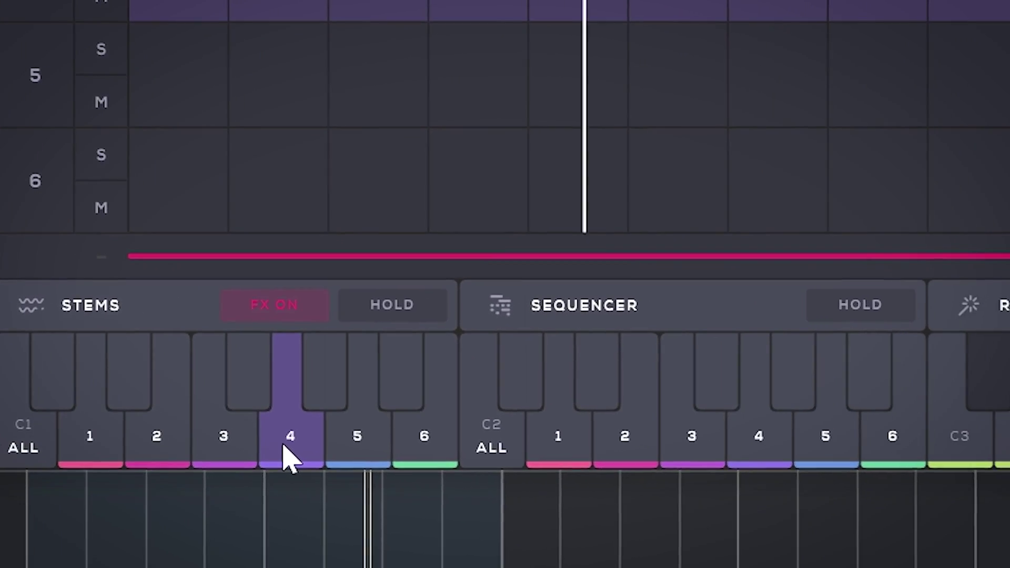
# - Trigger sequencer rows 1–4 individually, then generate a new pattern keeping row 2's locked steps
pyautogui.click(576, 451)
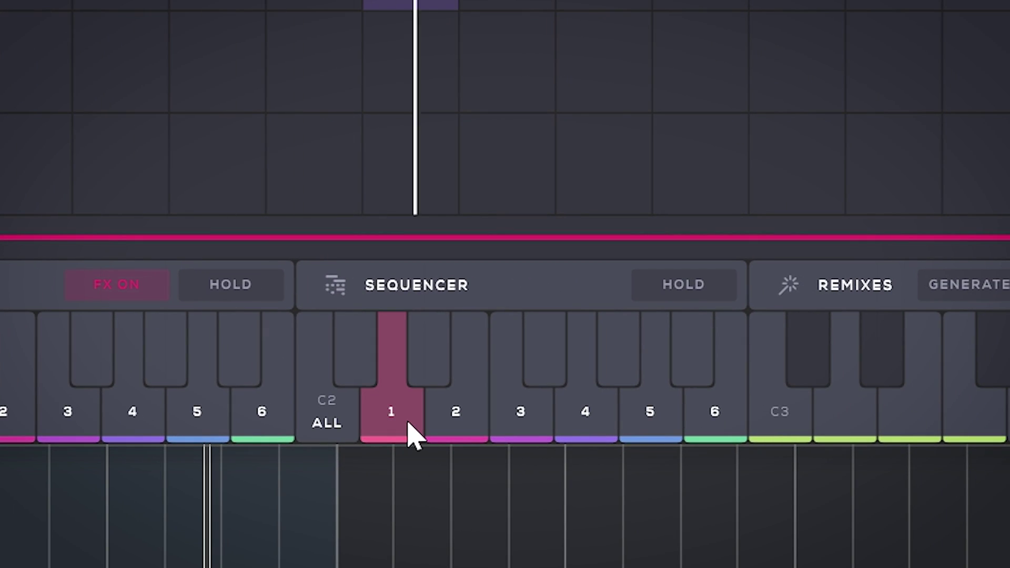
pyautogui.click(457, 422)
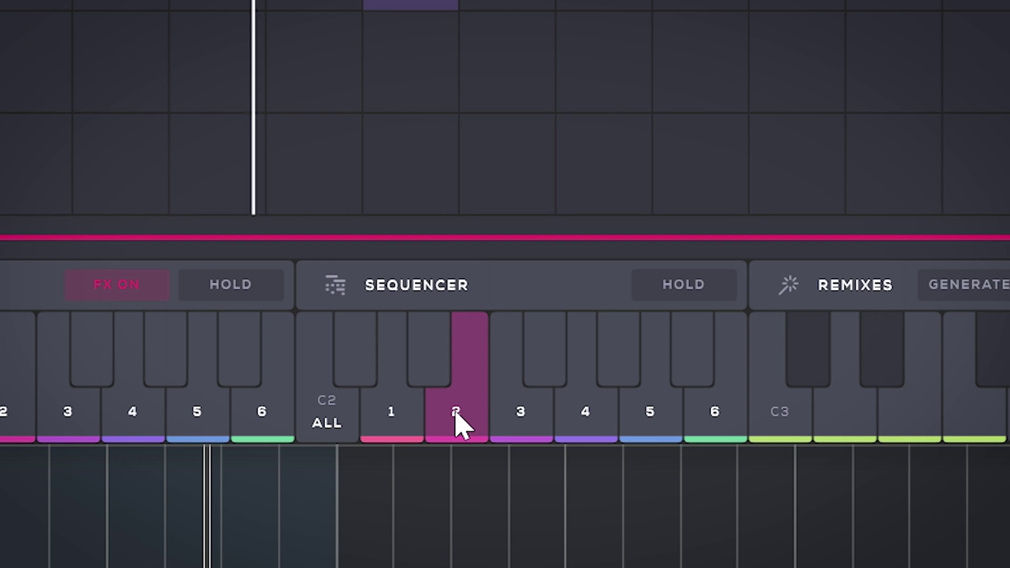
pyautogui.click(512, 418)
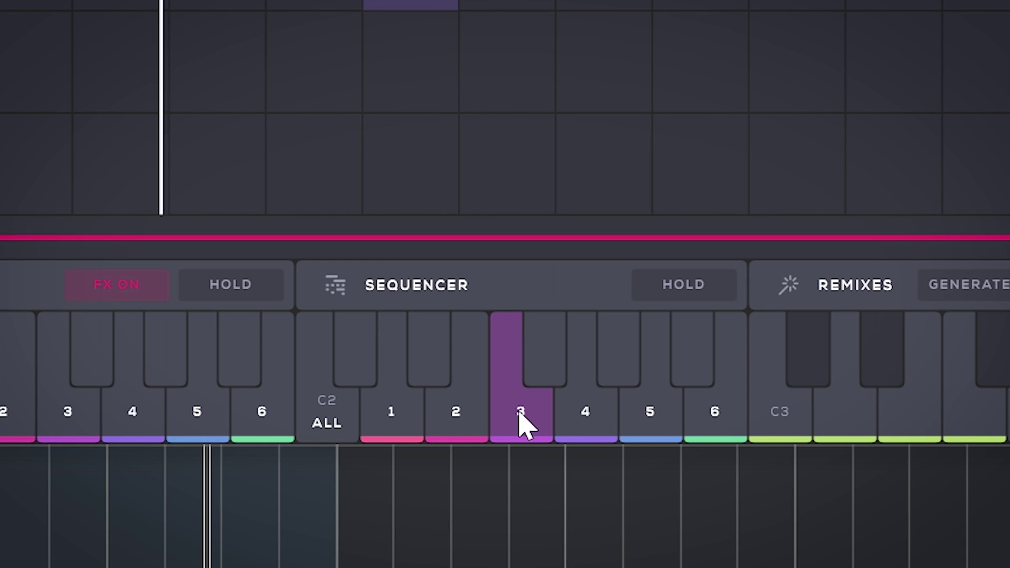
pyautogui.click(583, 424)
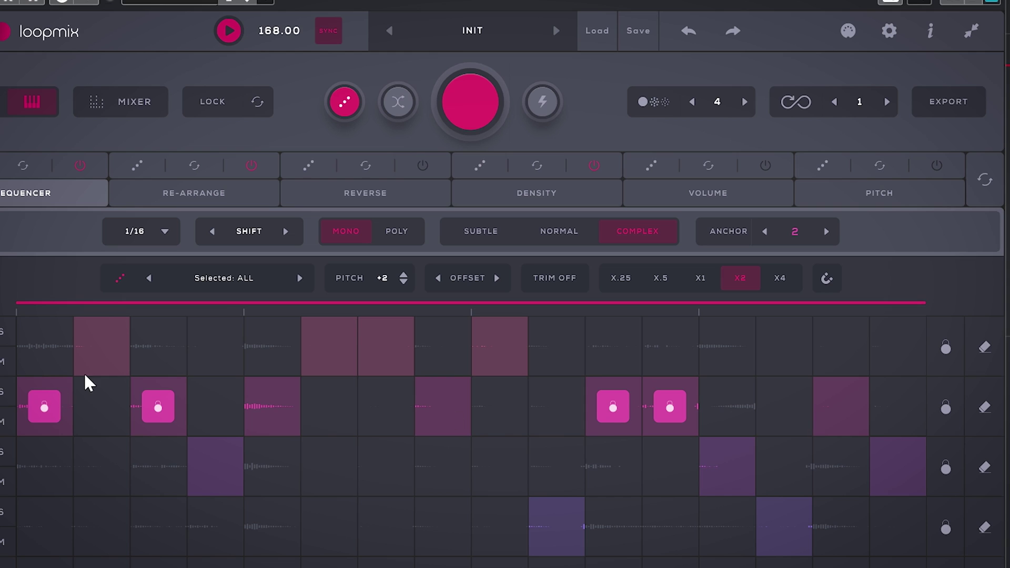
pyautogui.click(480, 105)
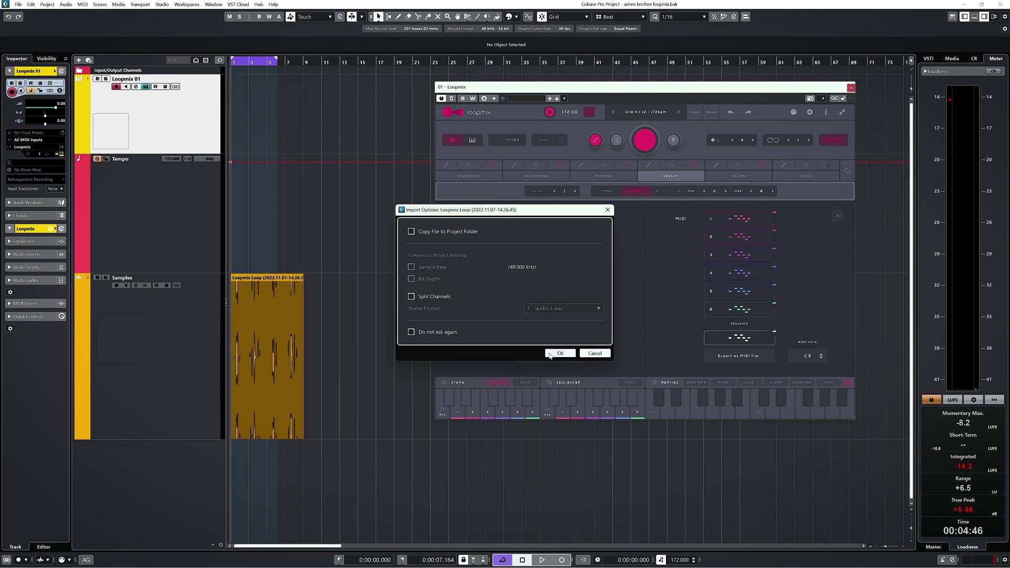
# - Drop two copies of the Loopmix loop onto the Samples track, confirming Import Options each time
pyautogui.click(559, 352)
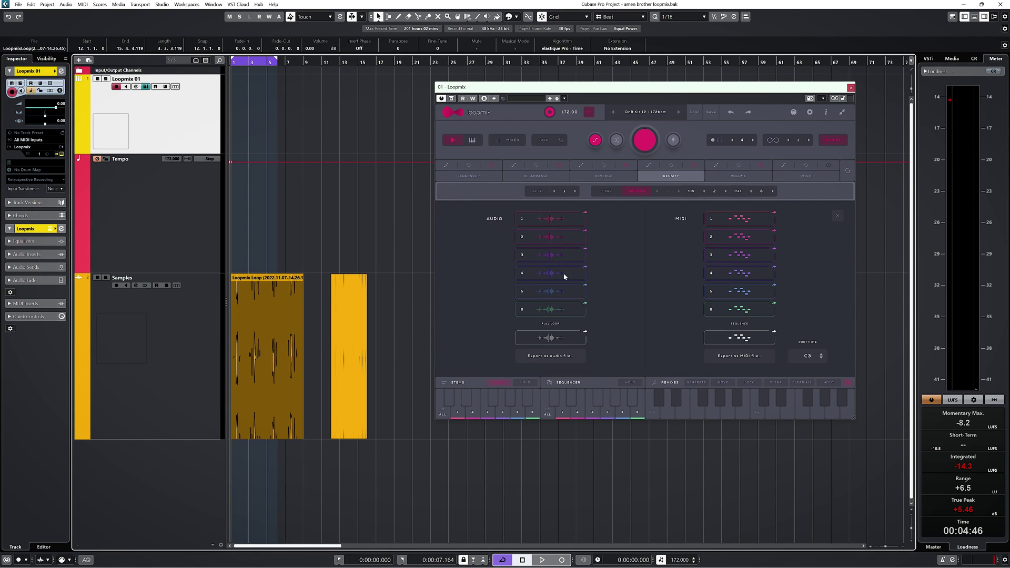
pyautogui.moveTo(407, 330); pyautogui.dragTo(407, 332)
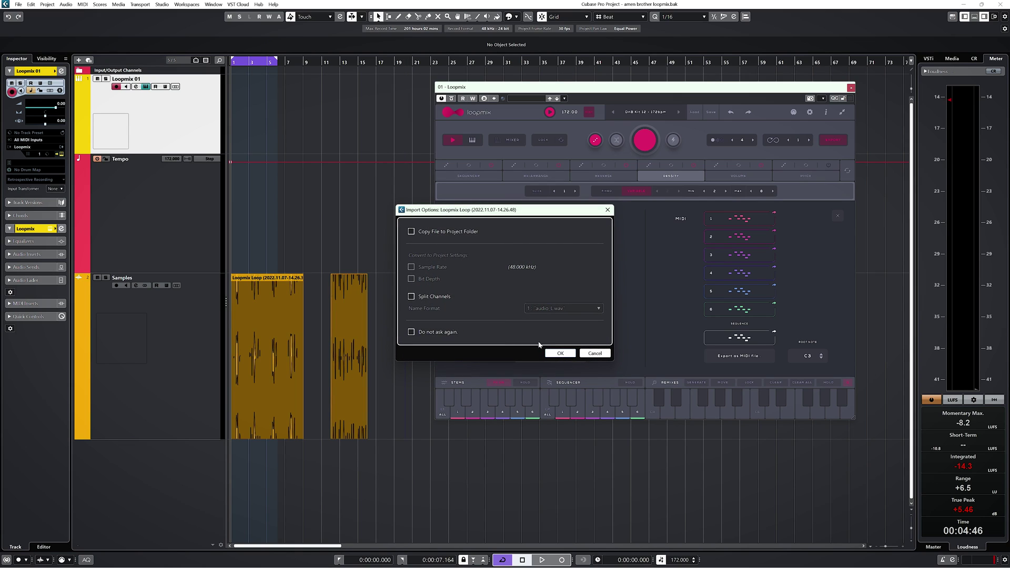
pyautogui.click(559, 352)
pyautogui.moveTo(400, 333); pyautogui.dragTo(379, 327)
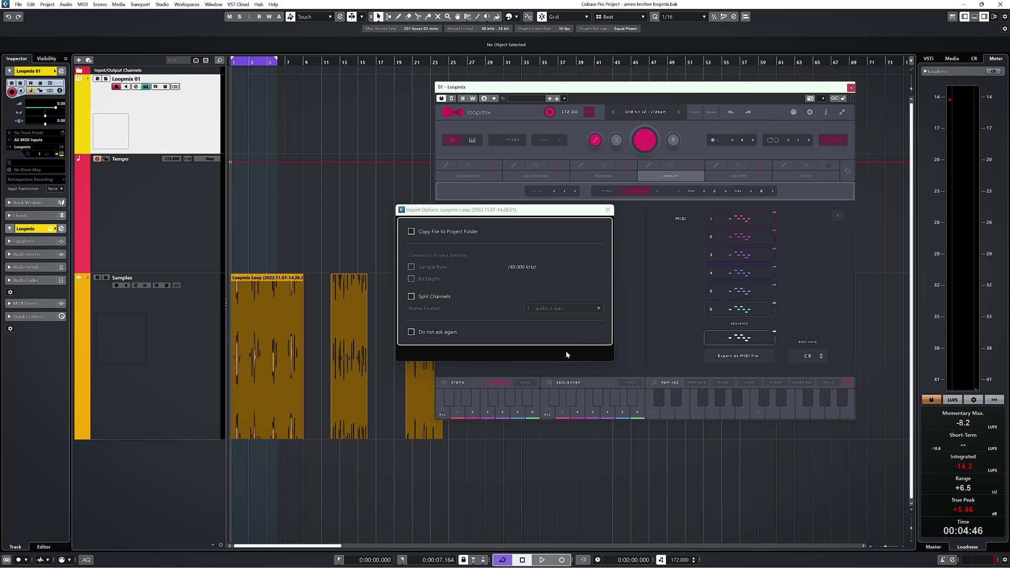
pyautogui.click(566, 353)
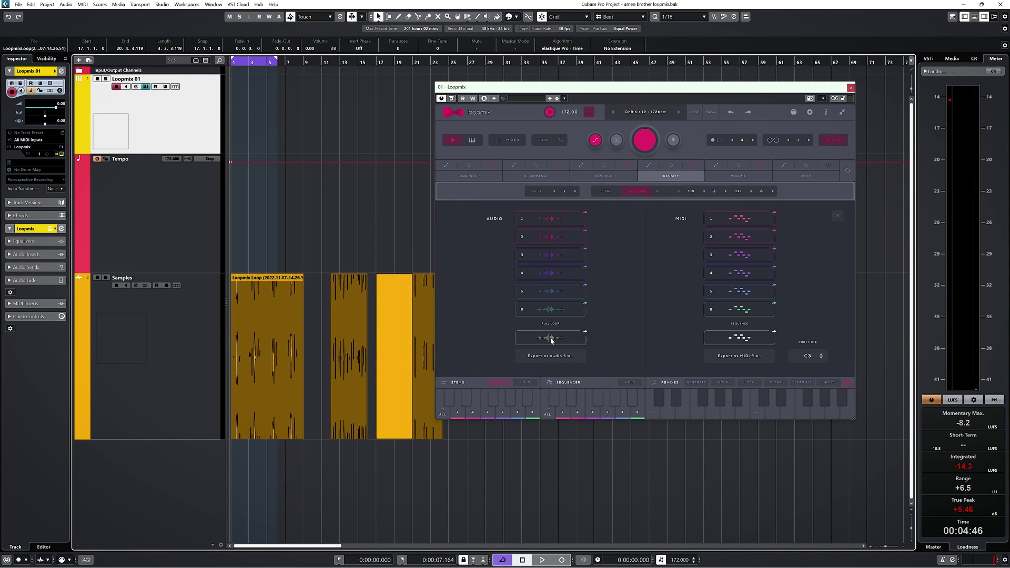